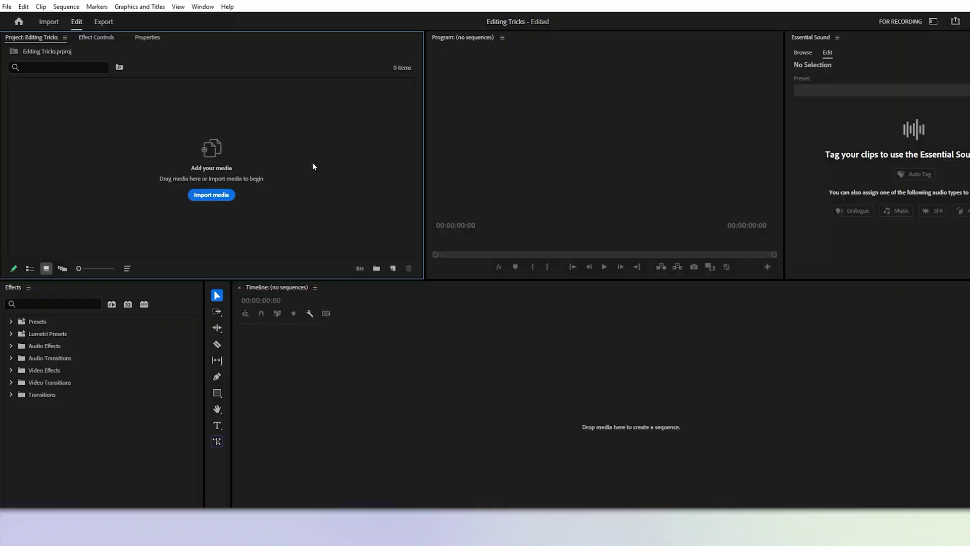
Step: Create the first two bins and name them Recording and Voices
right_click(305, 137)
left_click(373, 182)
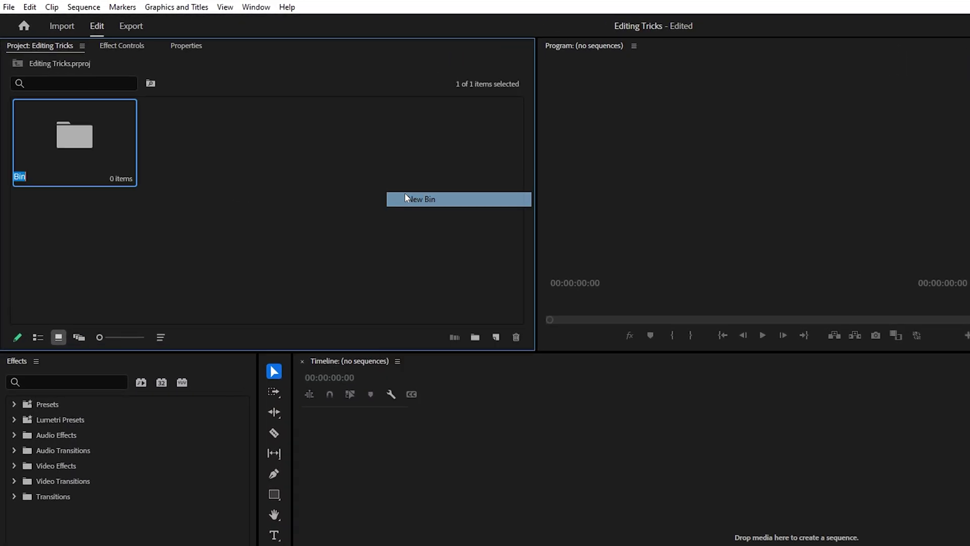
type("Recording")
right_click(216, 131)
left_click(237, 151)
type("MVoices")
key("Return")
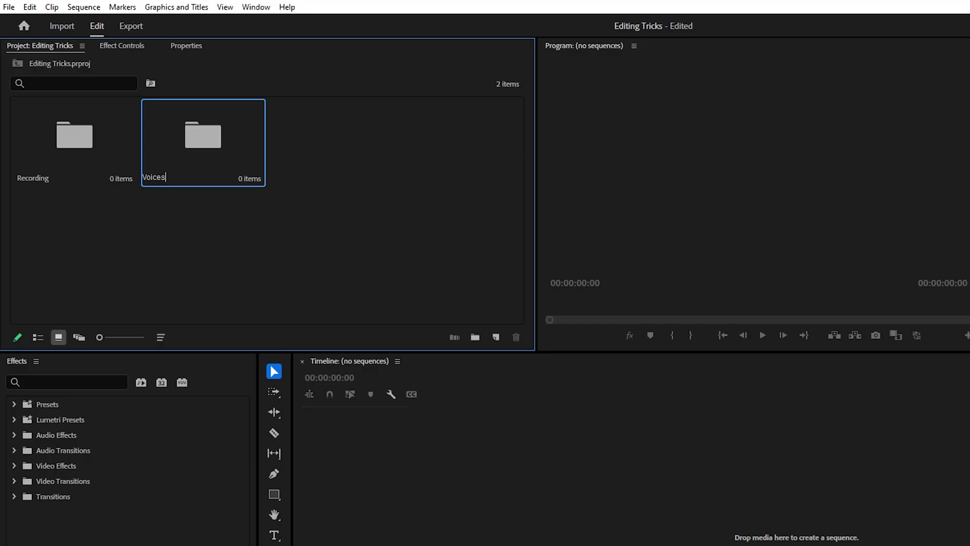
Step: Add two more bins named Stock Footages and SFX
right_click(315, 152)
left_click(337, 171)
type("Stock Footages")
key("Return")
right_click(427, 158)
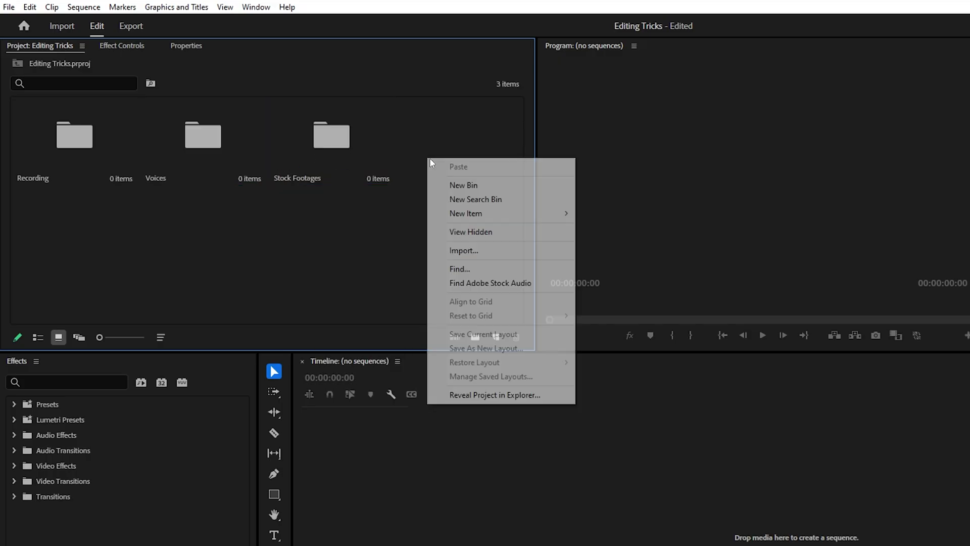
left_click(449, 182)
type("SFX")
left_click(438, 211)
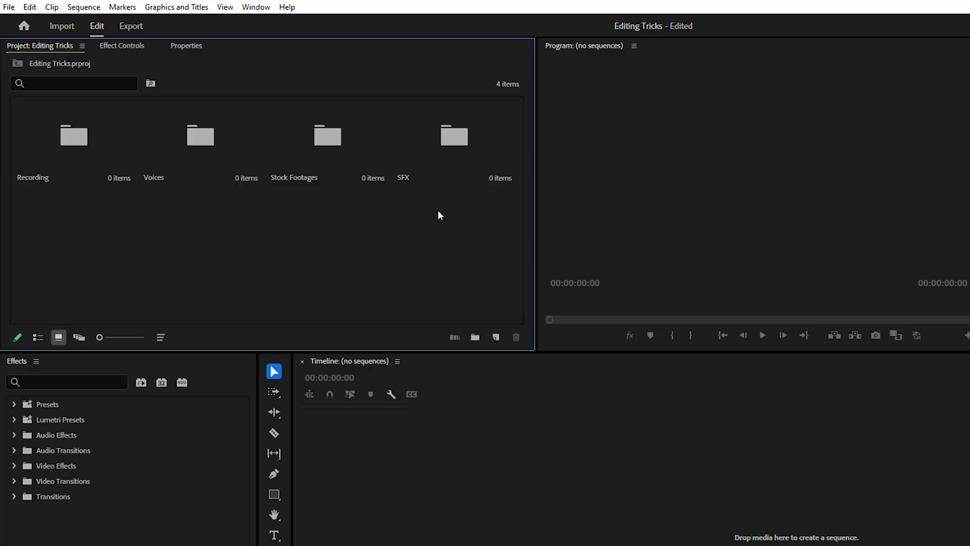
Step: Save the project as template 'New Project Template' and create the Testing project from it
left_click(9, 7)
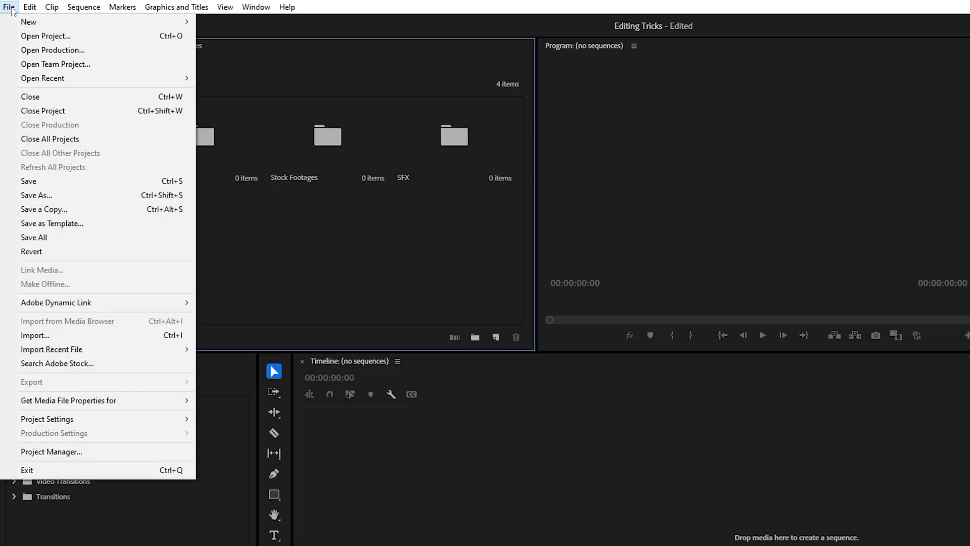
left_click(56, 223)
type("New")
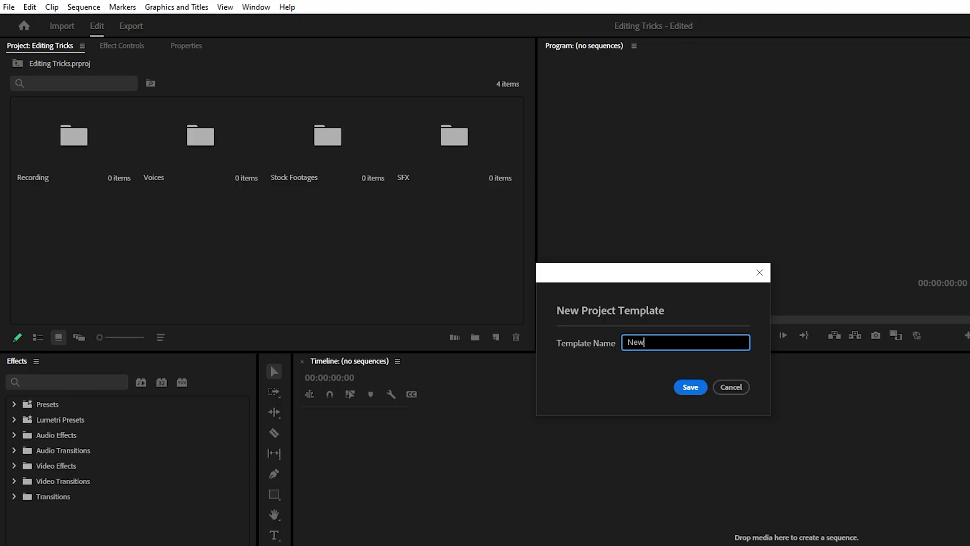
type(" Project Template")
left_click(690, 388)
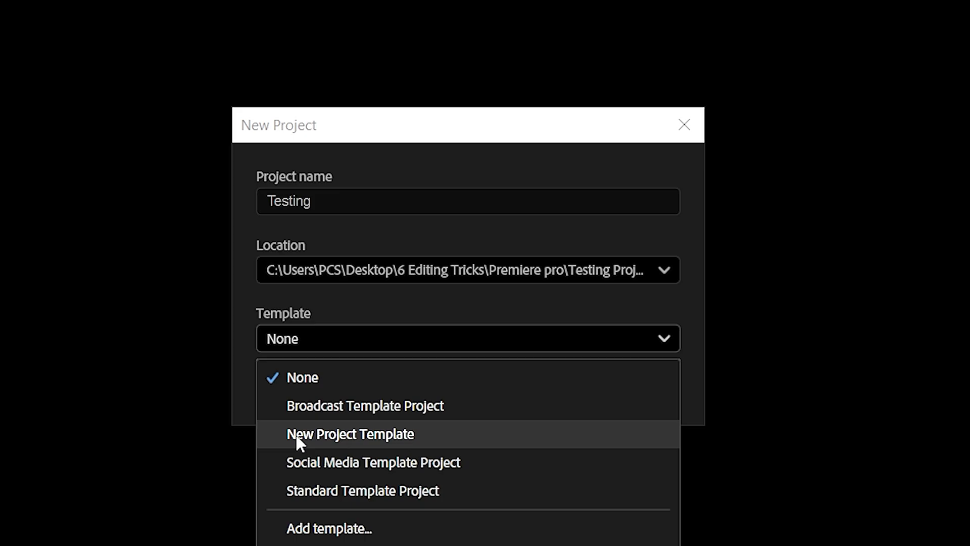
left_click(298, 435)
left_click(562, 389)
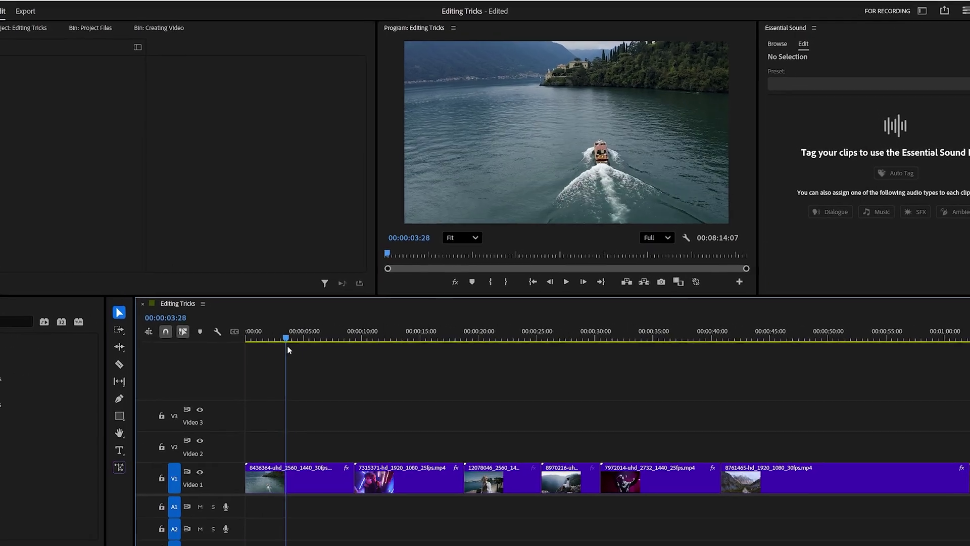
Step: Split the first clip with the Razor, delete a piece and shift the next clip, then undo
left_click(17, 380)
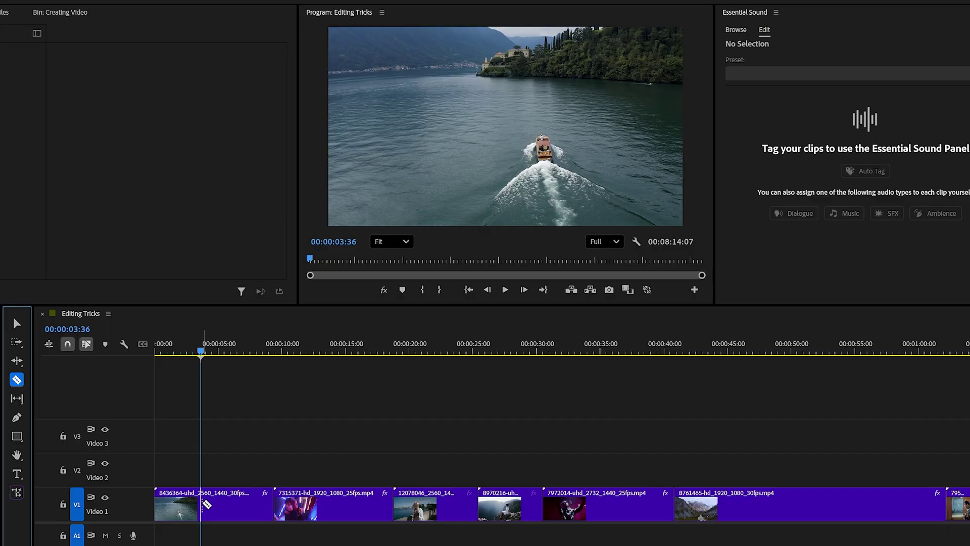
left_click(201, 503)
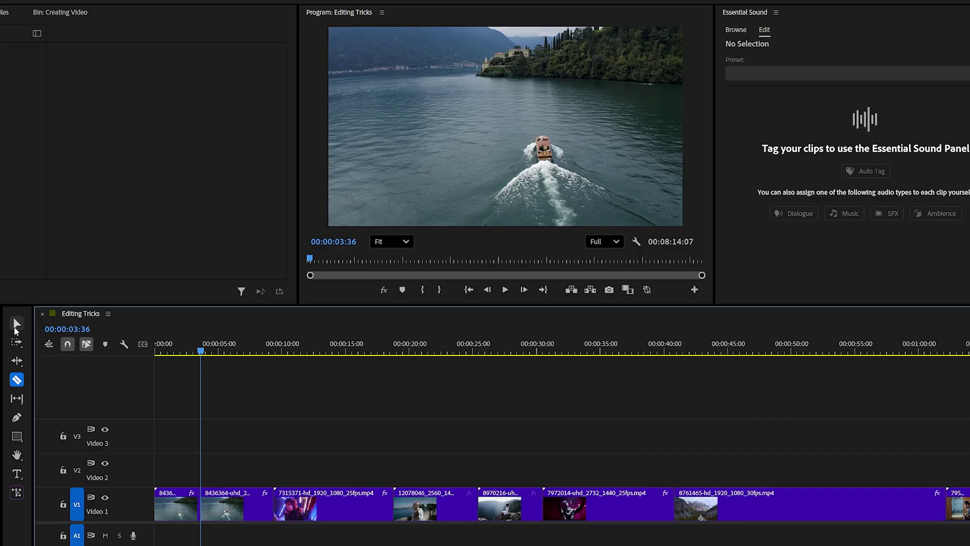
left_click(17, 322)
left_click(221, 494)
key("Delete")
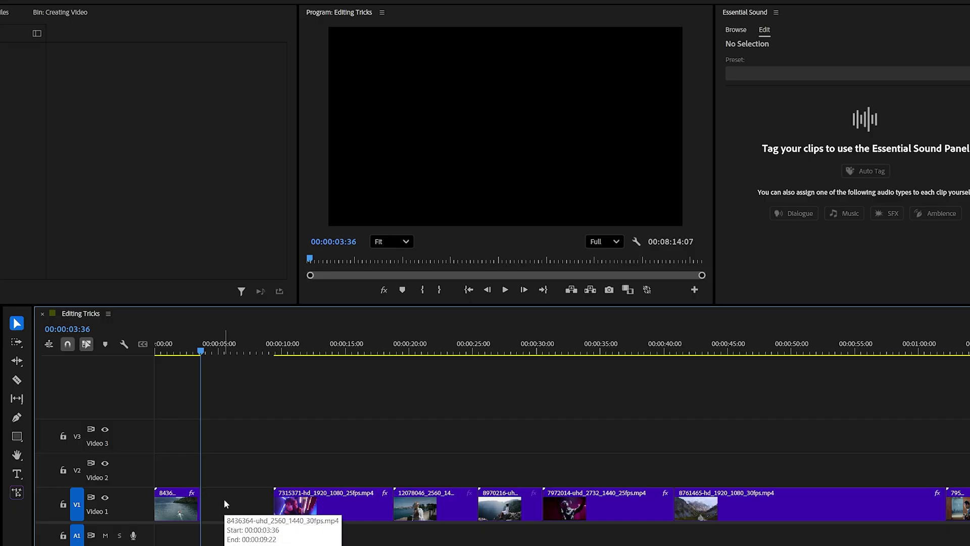
left_click_drag(332, 505, 268, 508)
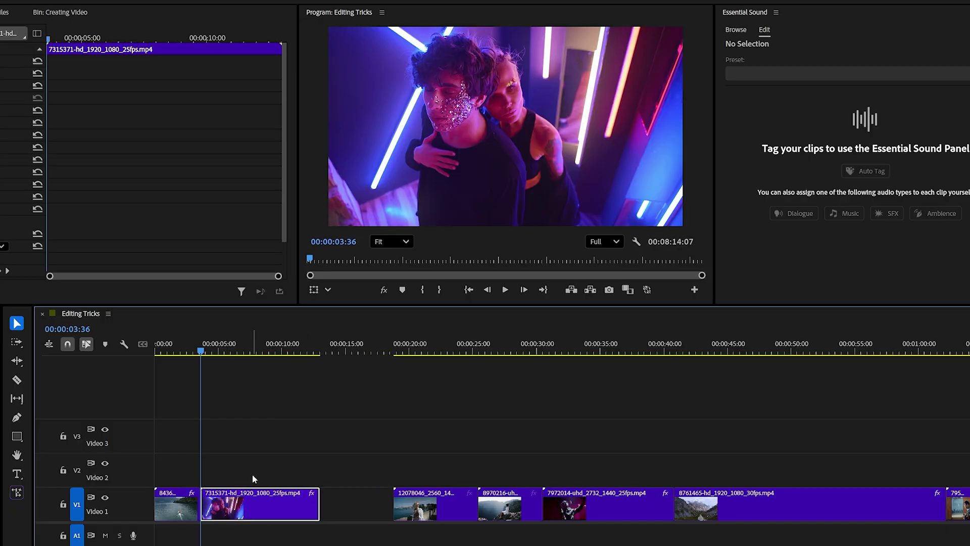
key("ctrl+z")
key("ctrl+z")
key("ctrl+z")
Step: Ripple-trim the first clip's end (W) and the 7315371 clip's start (Q) at the playhead
left_click(217, 499)
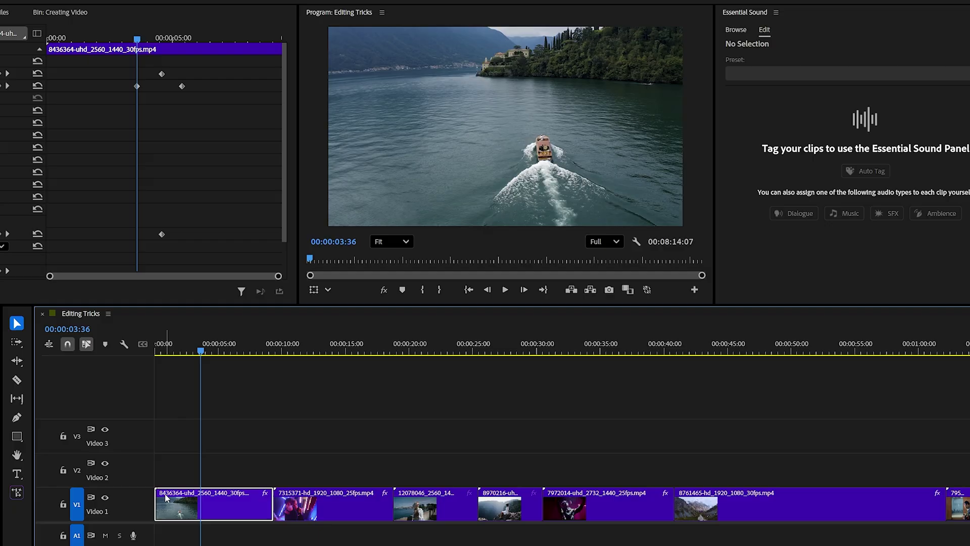
key("w")
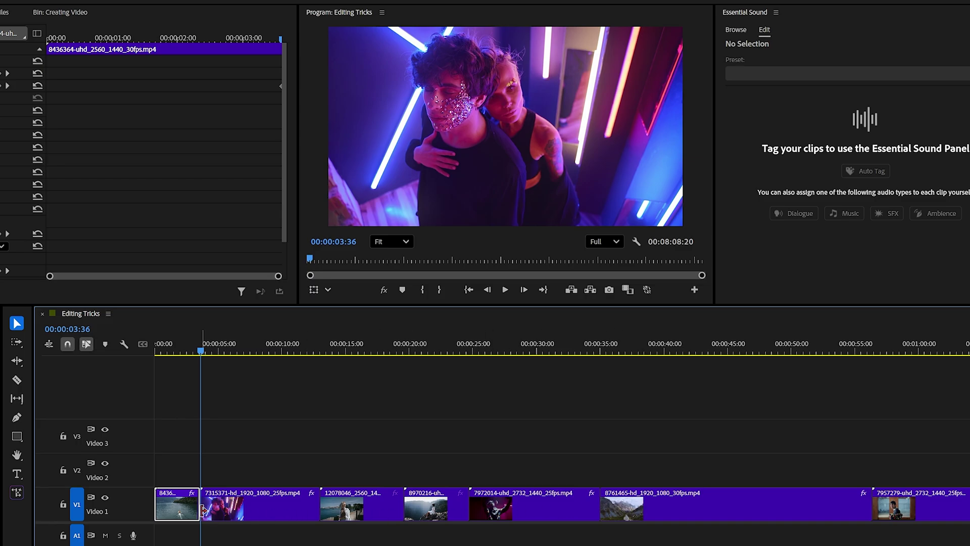
double_click(257, 504)
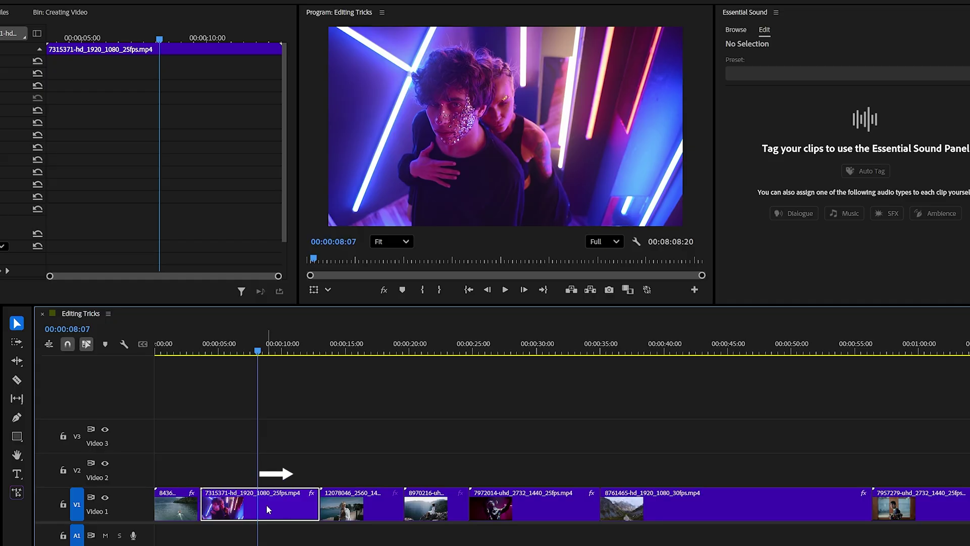
key("q")
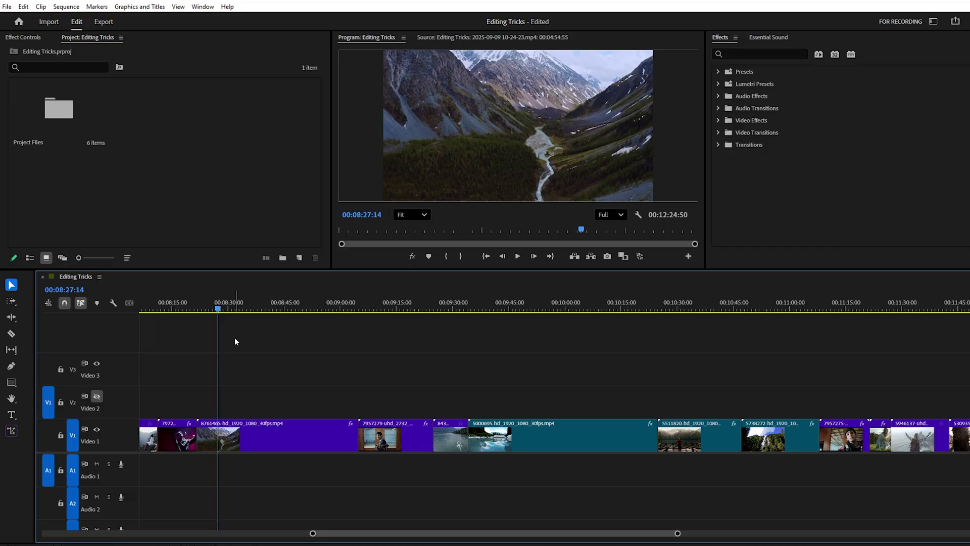
key("space")
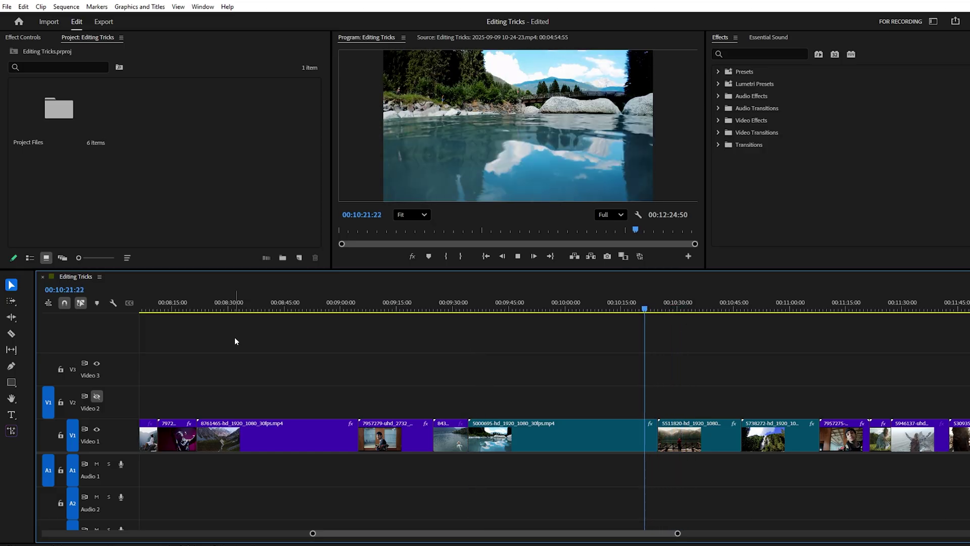
key("j")
key("k")
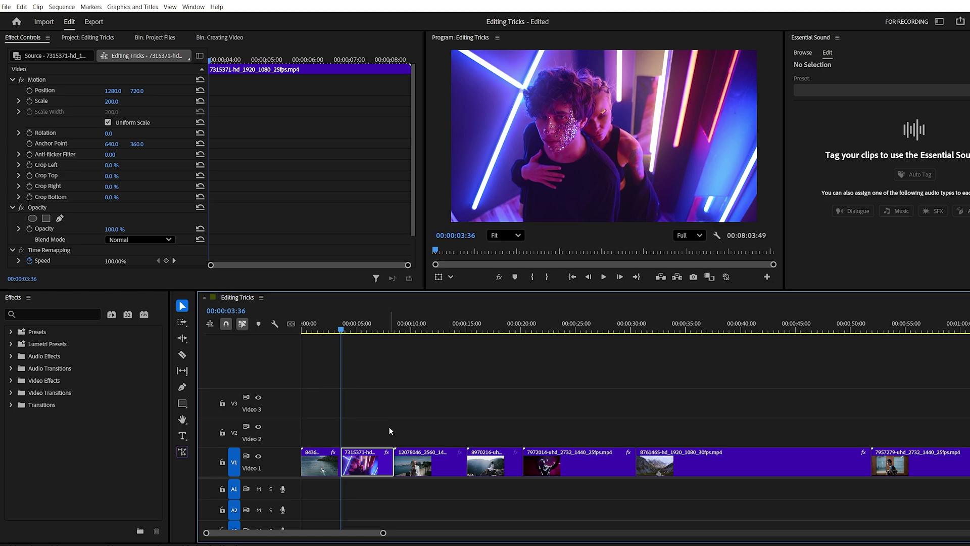
Step: In Keyboard Shortcuts, search 'keyframe temporal' and assign F2 and F1 to the two Ease commands
left_click(21, 6)
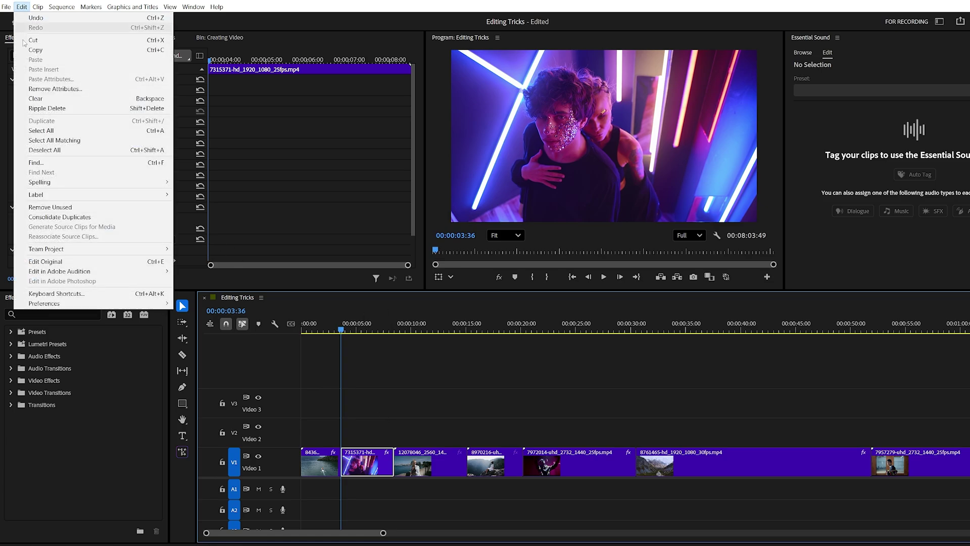
left_click(56, 293)
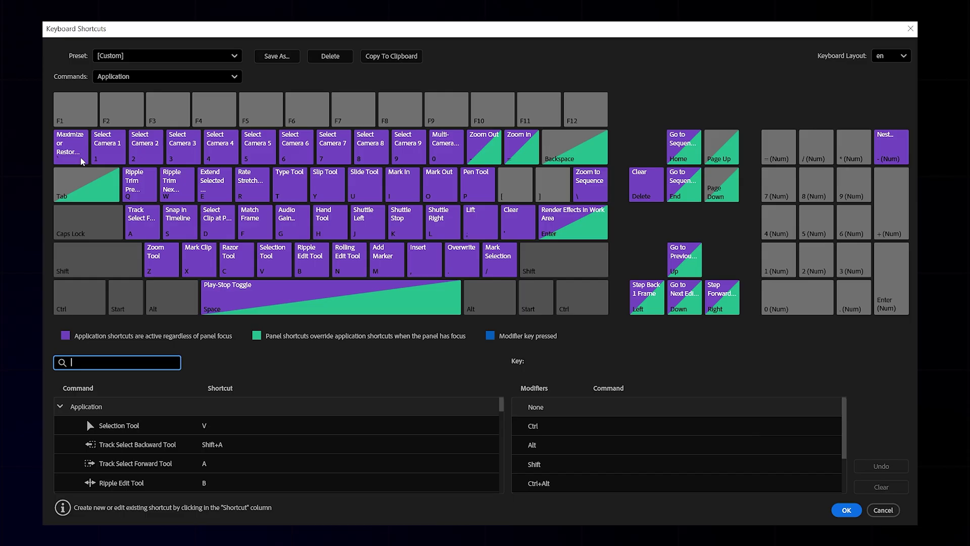
type("keyframe temporal")
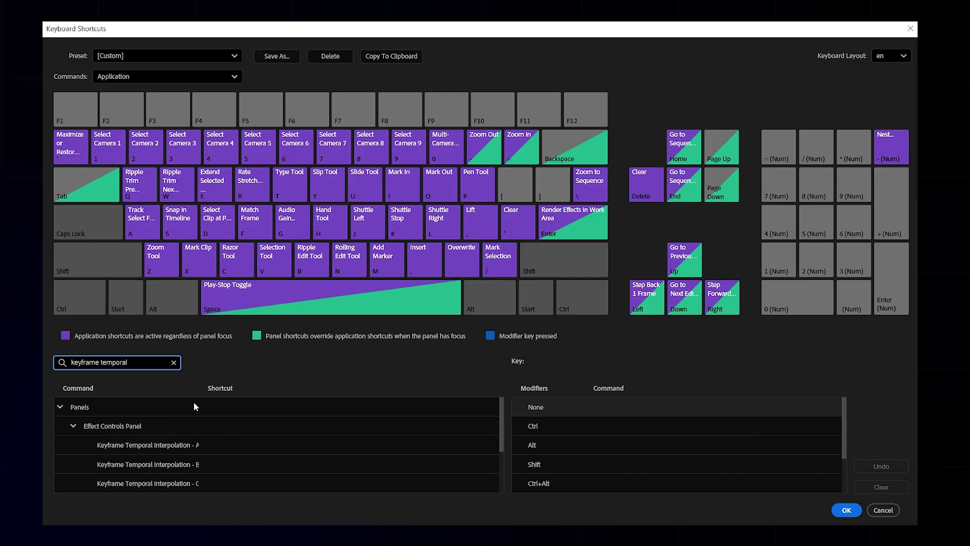
scroll(214, 419, "down", 1)
scroll(215, 420, "down", 1)
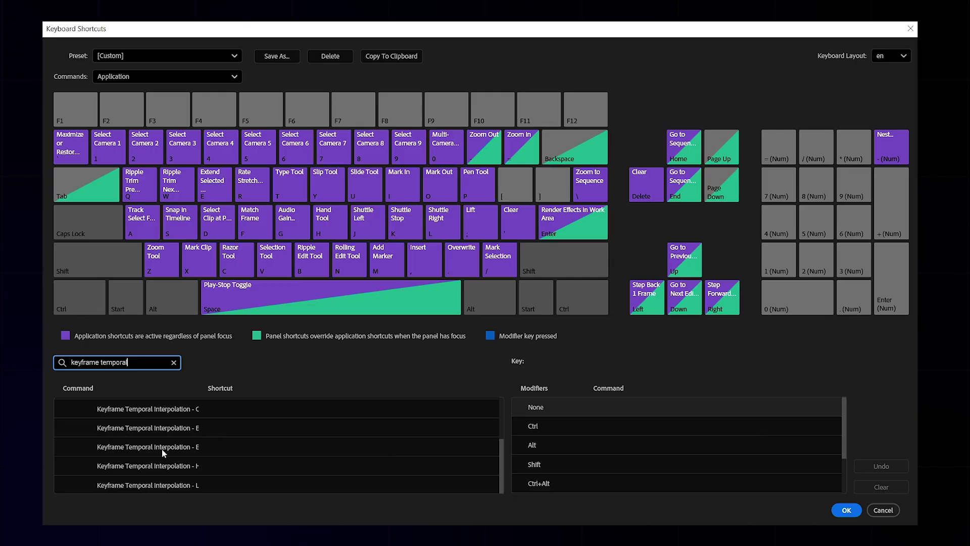
left_click(219, 428)
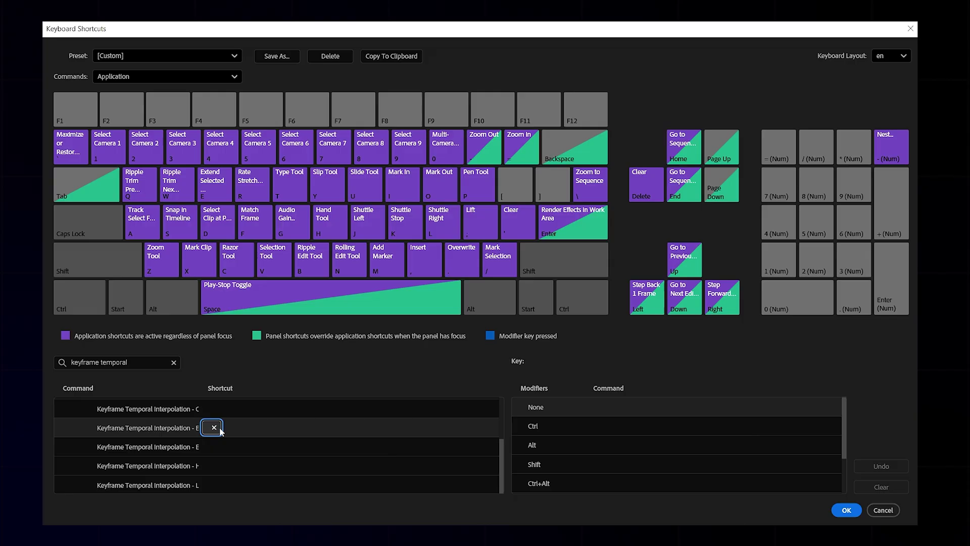
key("F2")
left_click(221, 446)
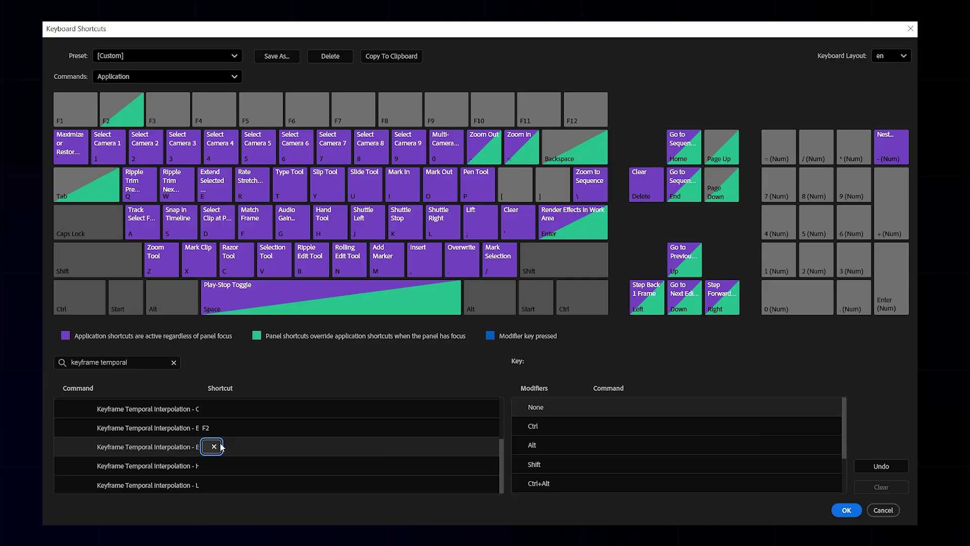
key("F1")
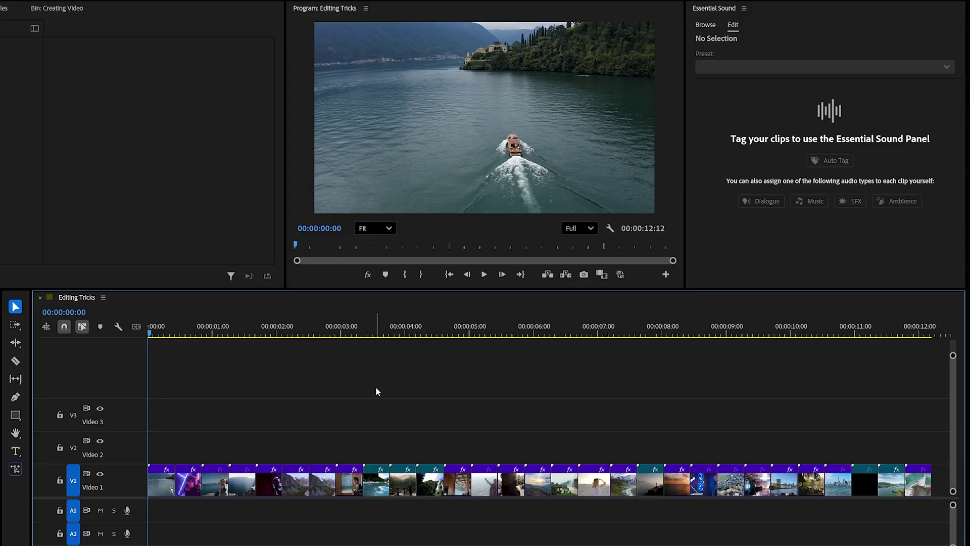
Step: Trim the first clip at the playhead a few frames in with W, then undo the trims
key("Right")
key("Right")
key("Right")
key("Right")
key("Right")
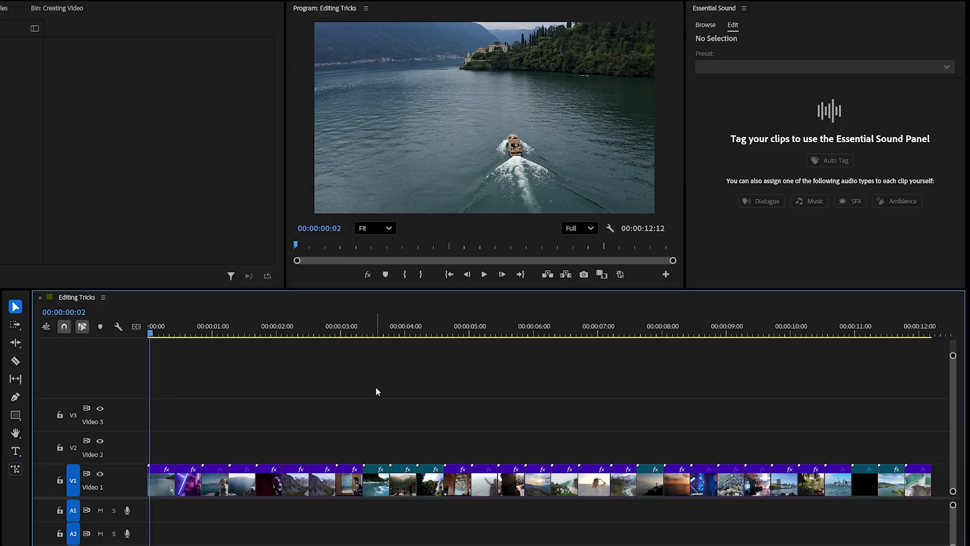
key("Right")
key("Right")
key("Right")
key("Right")
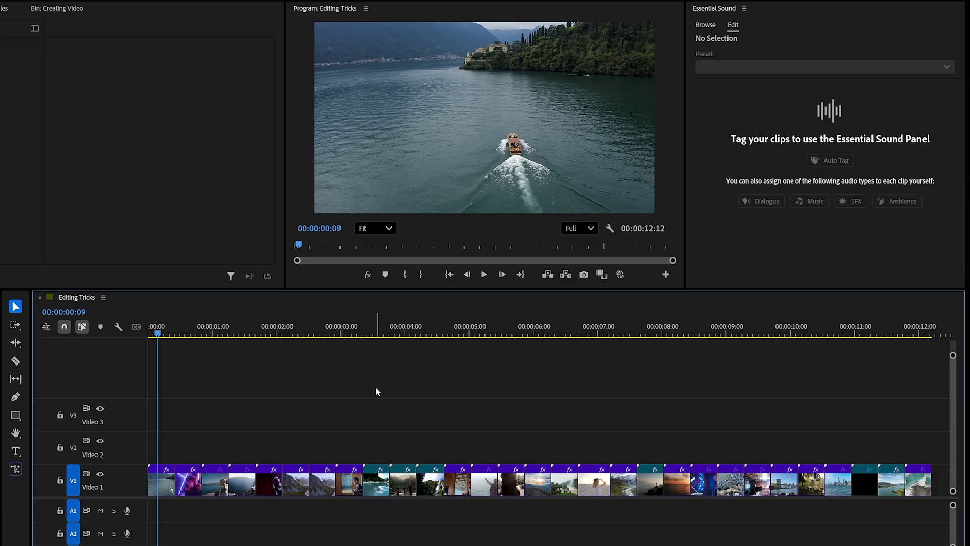
key("Right")
key("w")
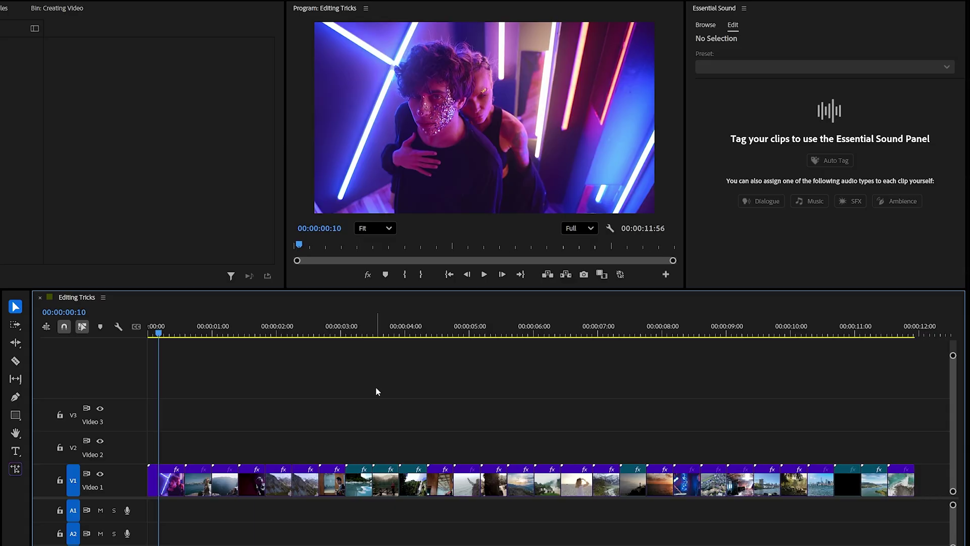
key("Right")
key("Right")
key("Right")
key("Right")
key("Right")
key("Right")
key("Right")
key("Right")
key("Right")
key("Right")
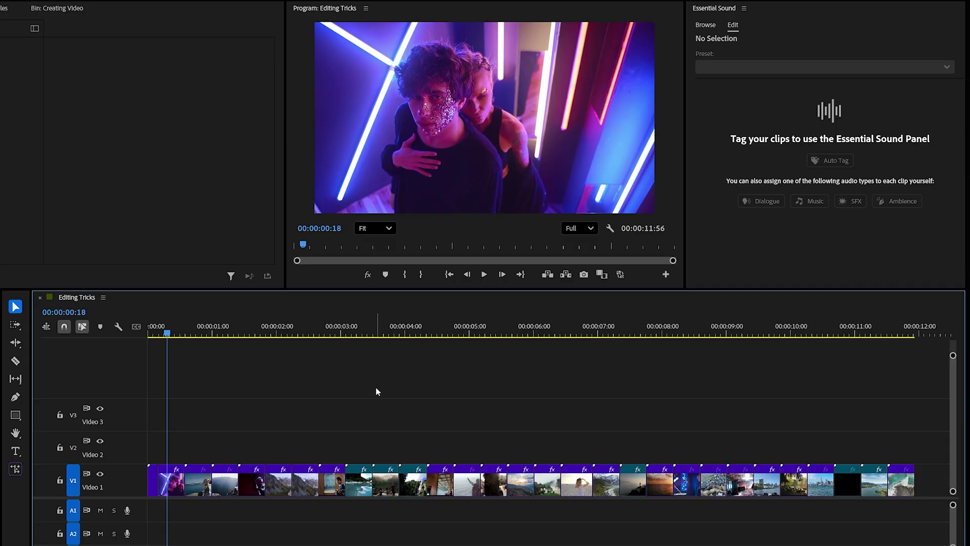
key("w")
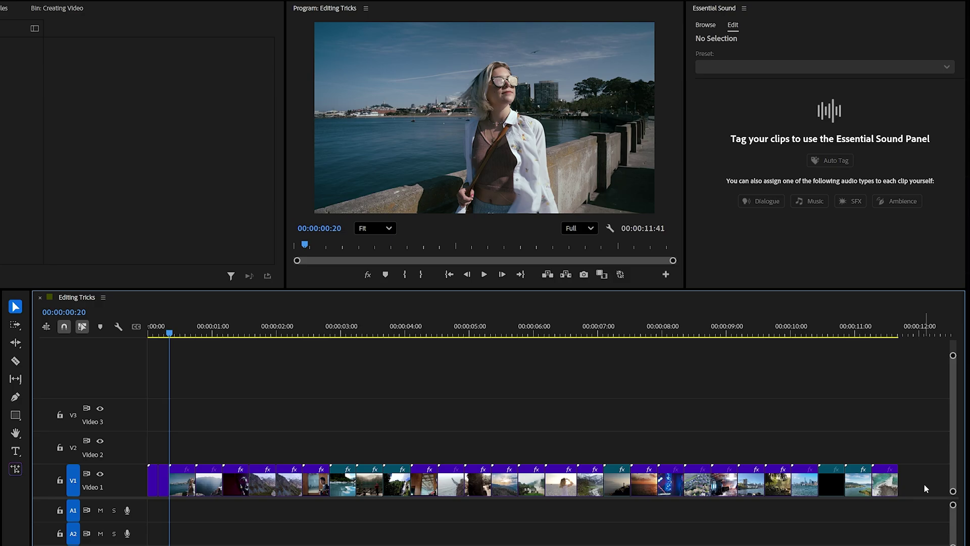
key("ctrl+z")
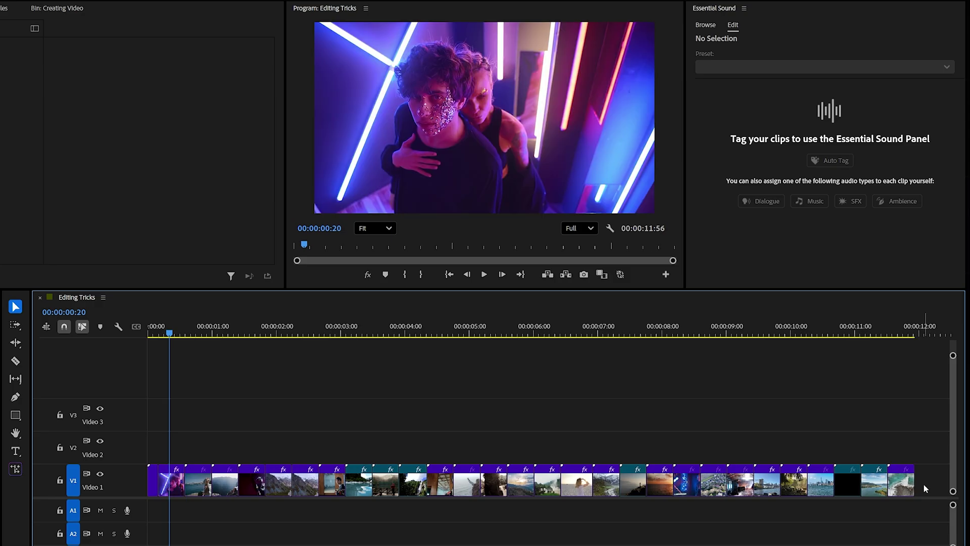
key("ctrl+z")
Step: Set the duration of all Video 1 clips to 00:00:00:10 via Speed/Duration
left_click_drag(937, 453, 152, 485)
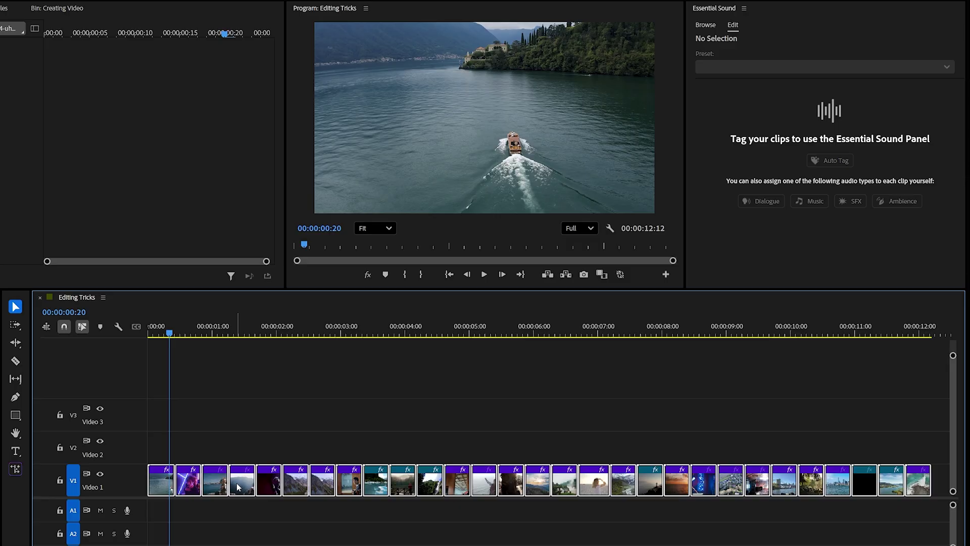
right_click(239, 483)
left_click(326, 303)
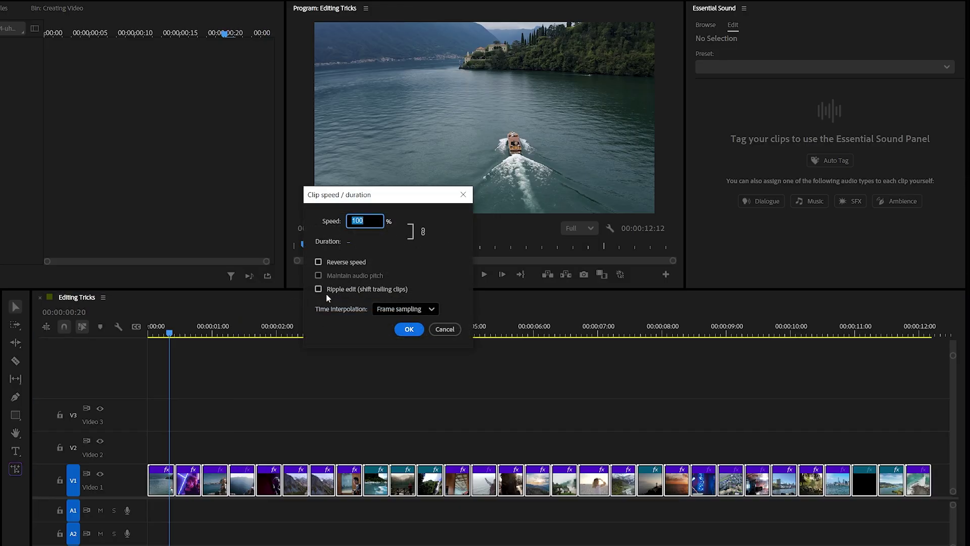
left_click(349, 241)
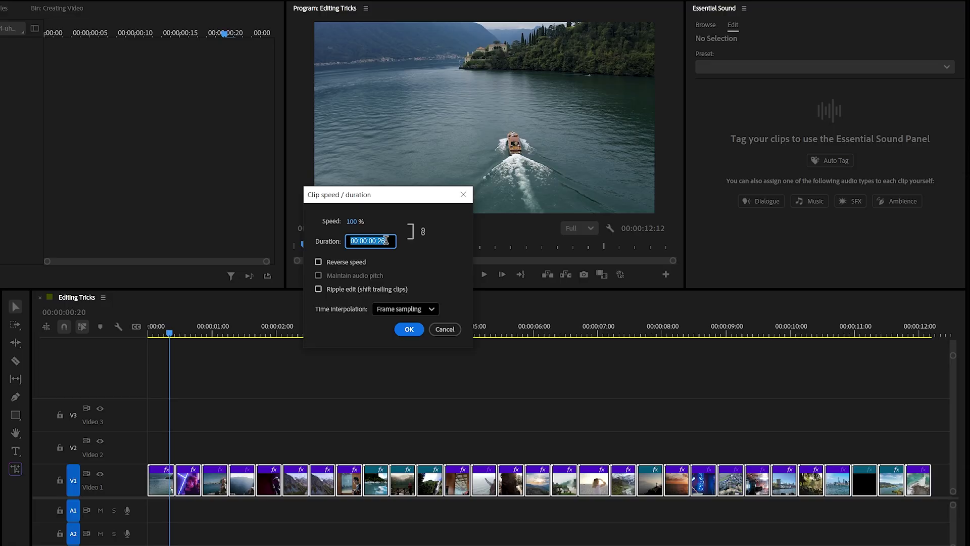
type("00:00:00:2")
key("BackSpace")
type("10")
left_click(411, 332)
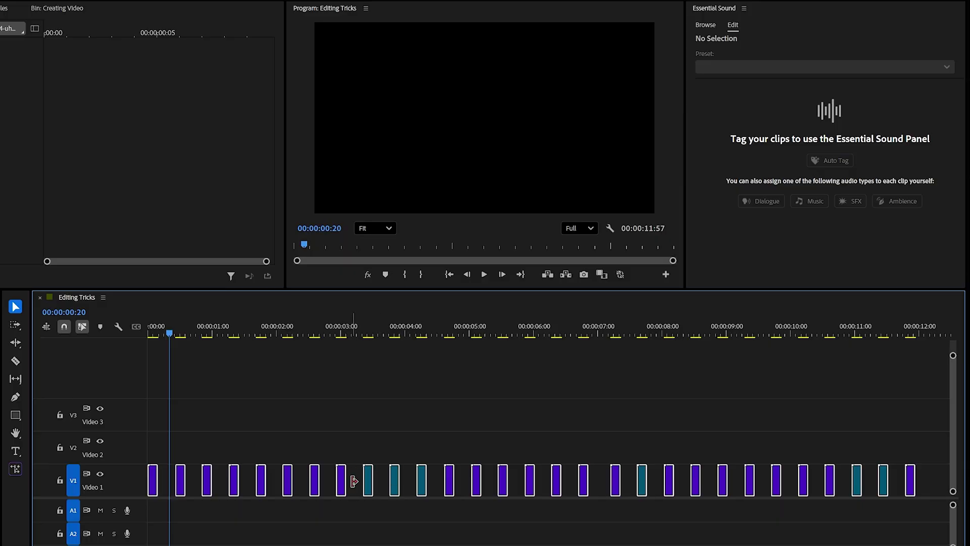
Step: Apply Sequence > Close Gap so the Video 1 clips form a 00:00:04:50 run
left_click(67, 6)
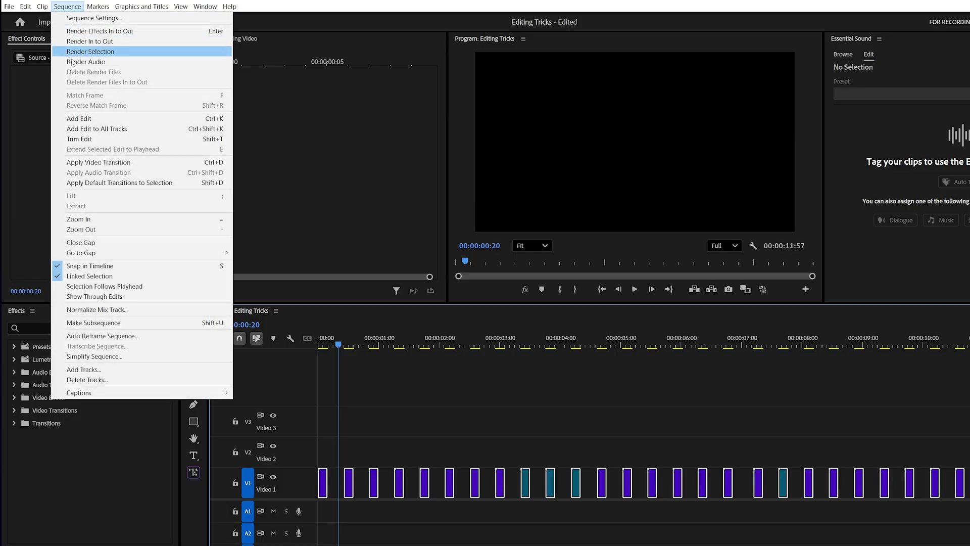
left_click(80, 243)
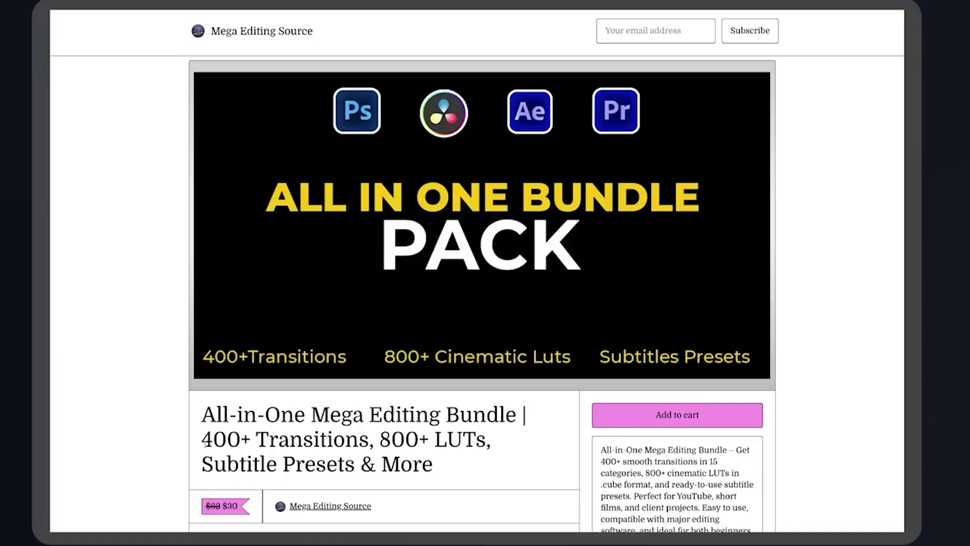
left_click_drag(210, 441, 335, 440)
left_click(384, 439)
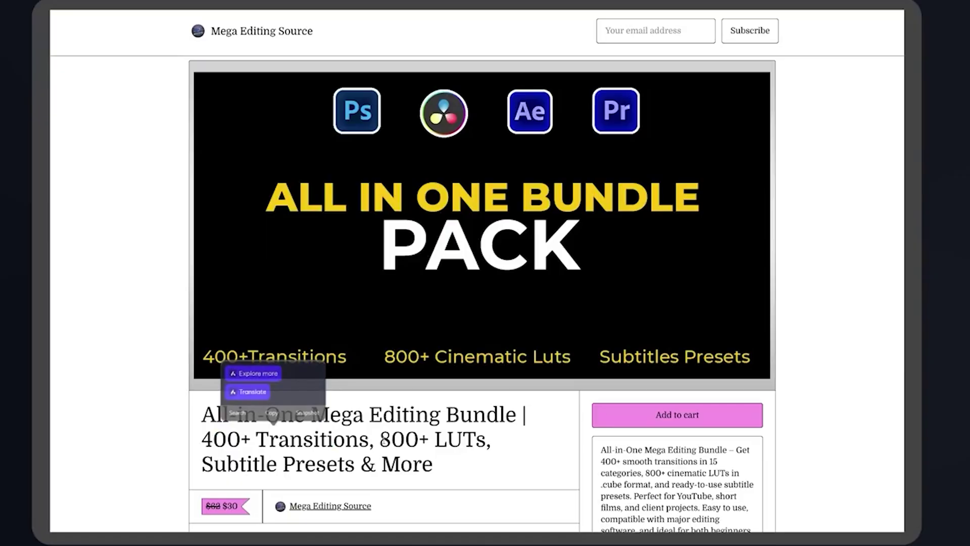
scroll(377, 443, "down", 1)
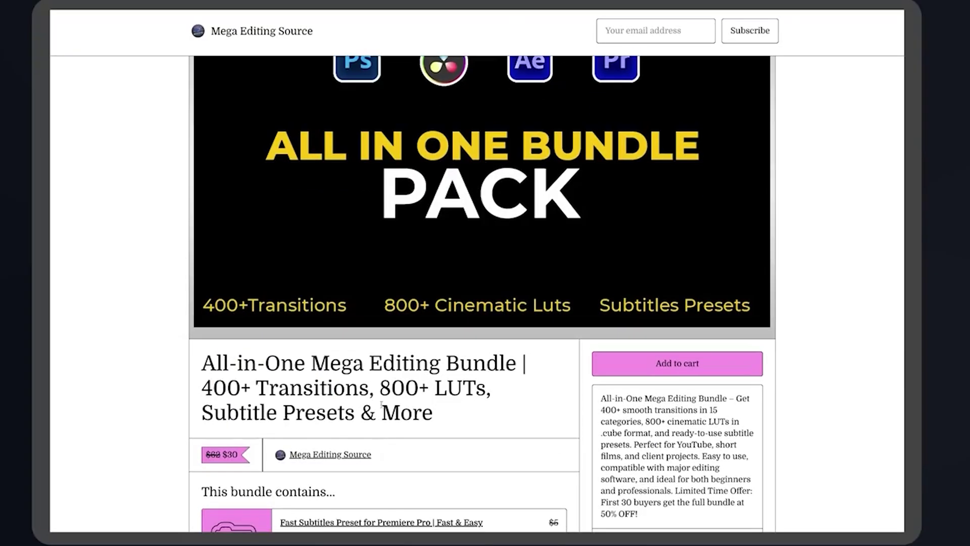
left_click_drag(379, 389, 486, 389)
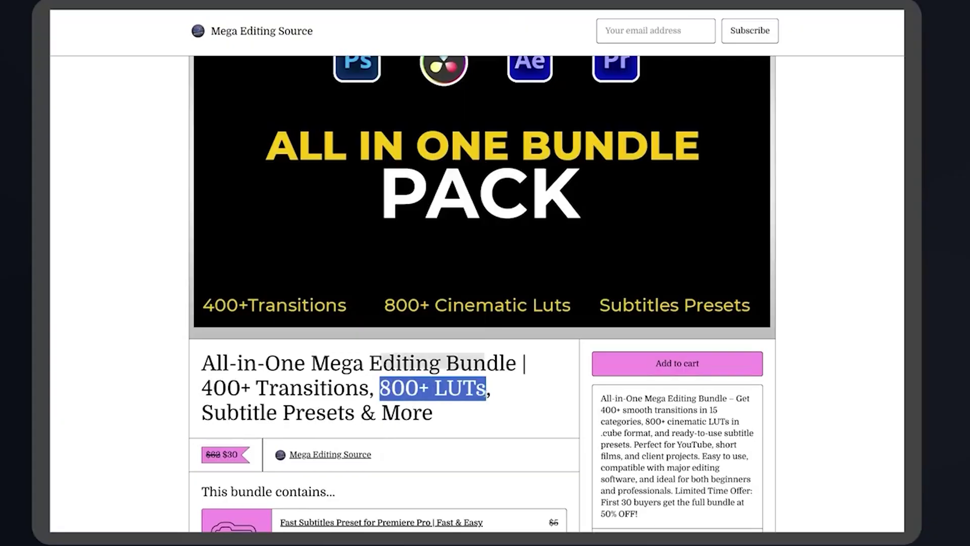
left_click_drag(207, 413, 442, 422)
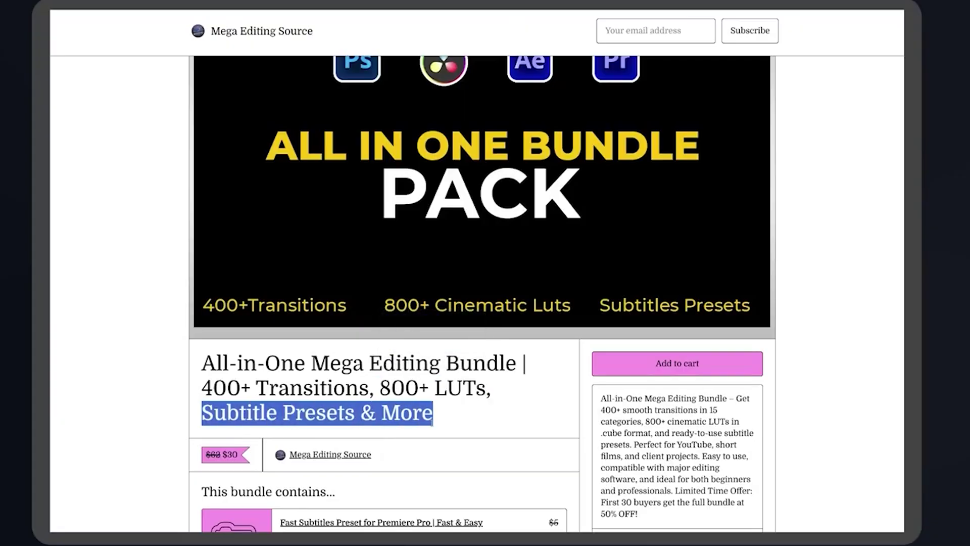
left_click(447, 421)
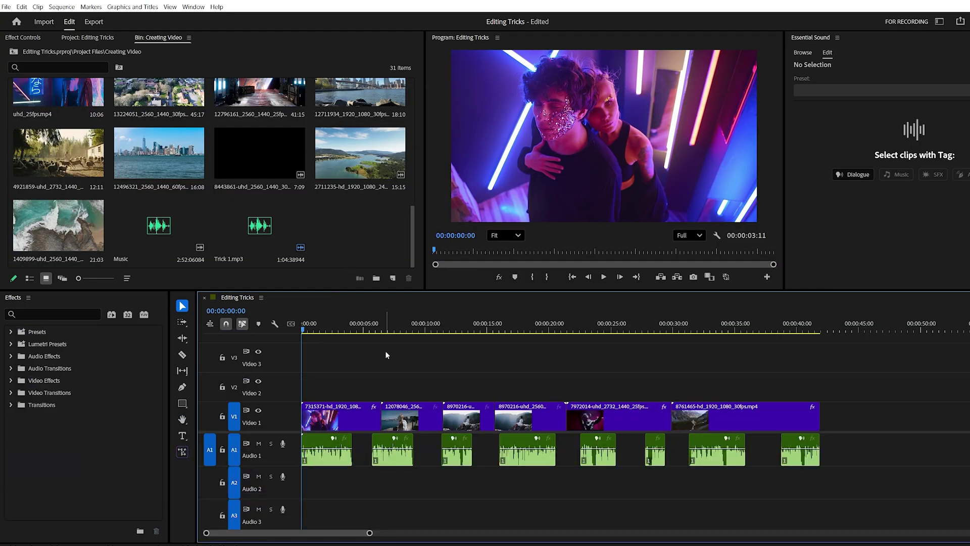
Step: Place the Music clip on Audio 2 from the start and trim it to the video's end
left_click_drag(152, 228, 303, 482)
left_click_drag(305, 332, 819, 376)
left_click(535, 481)
key("w")
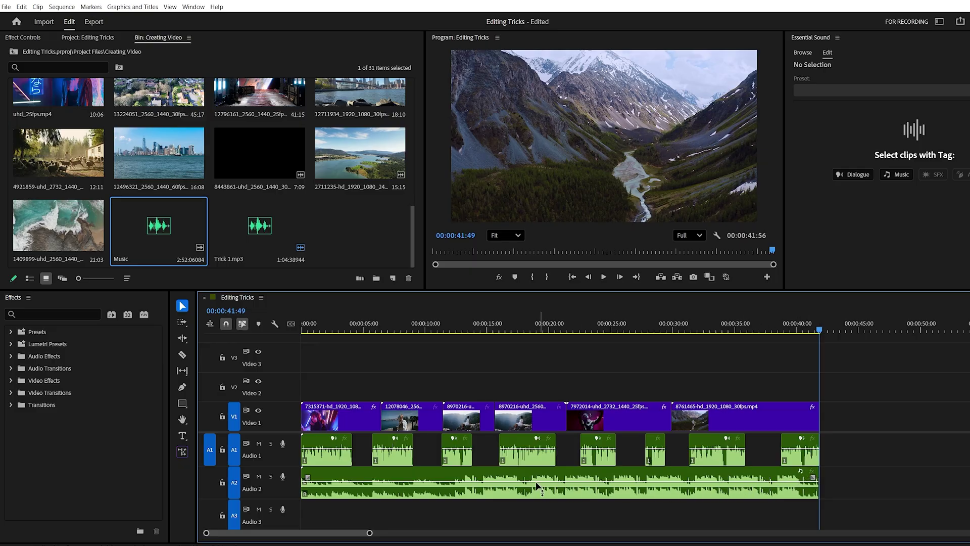
Step: Cut the music at 00:00:04:08, 00:00:05:39 and 00:00:09:05 with Ctrl+K, then undo the last cut
left_click(326, 486)
key("Home")
key("Down")
key("ctrl+k")
left_click(326, 486)
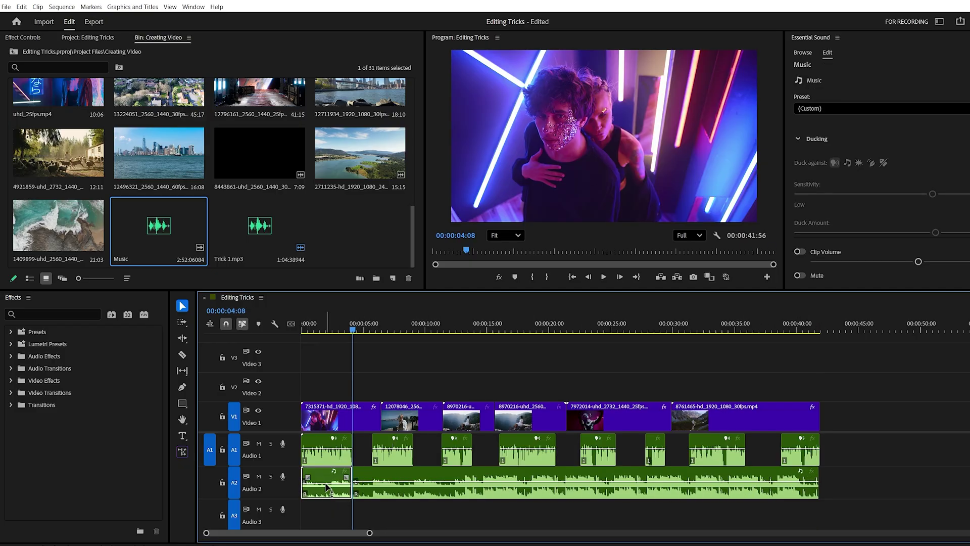
left_click(371, 329)
key("ctrl+k")
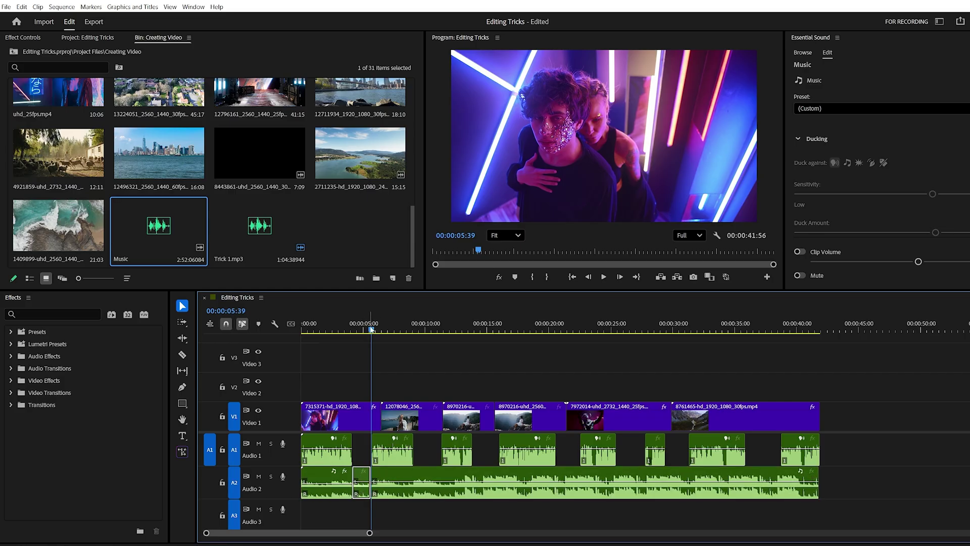
left_click(414, 329)
key("ctrl+k")
left_click(393, 487)
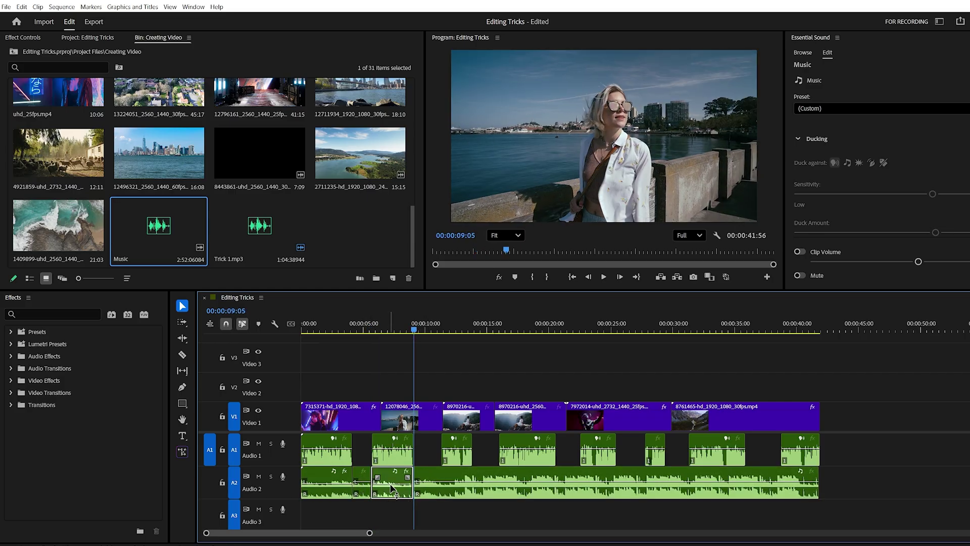
left_click_drag(422, 331, 441, 331)
left_click(468, 480)
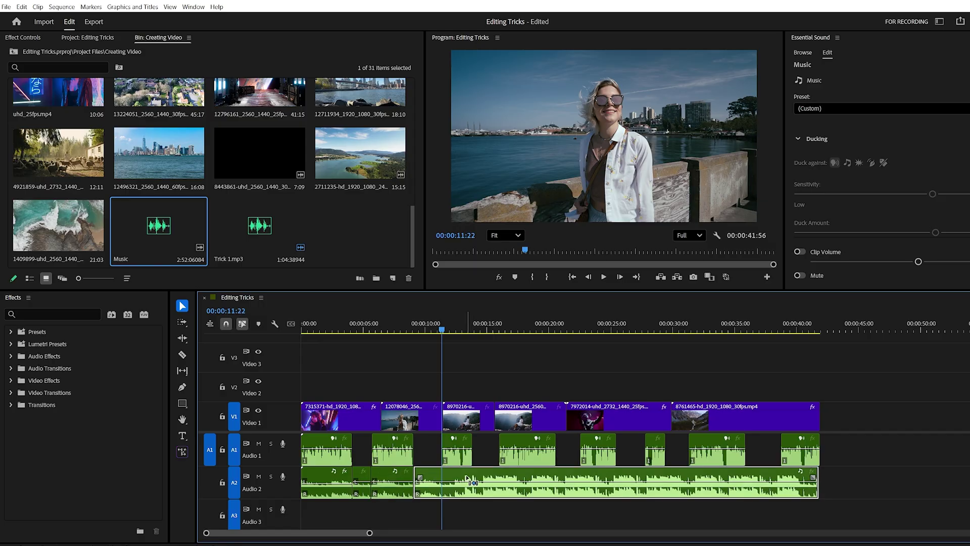
key("ctrl+z")
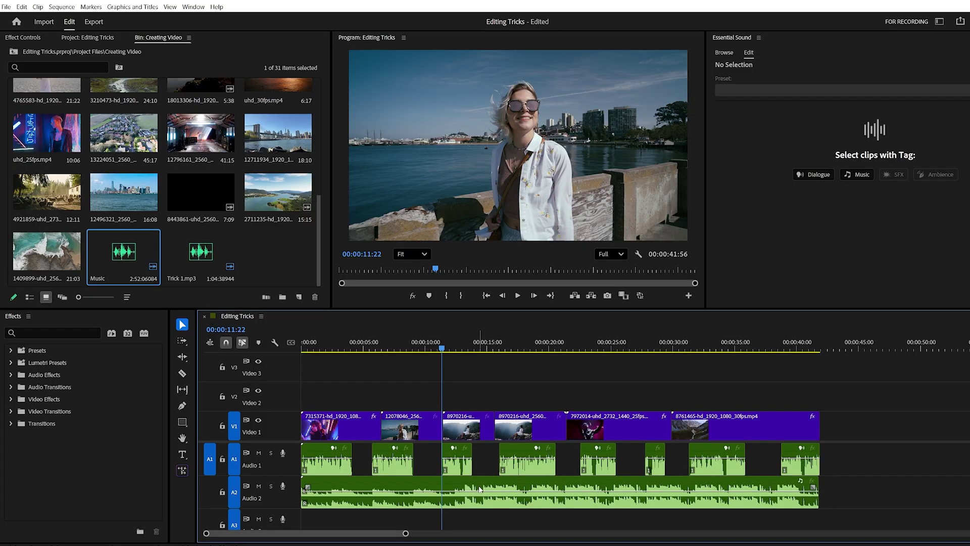
Step: Enable ducking with 800 ms fades on the Music clip, generate keyframes, and set its volume to -8.5 dB
left_click(480, 489)
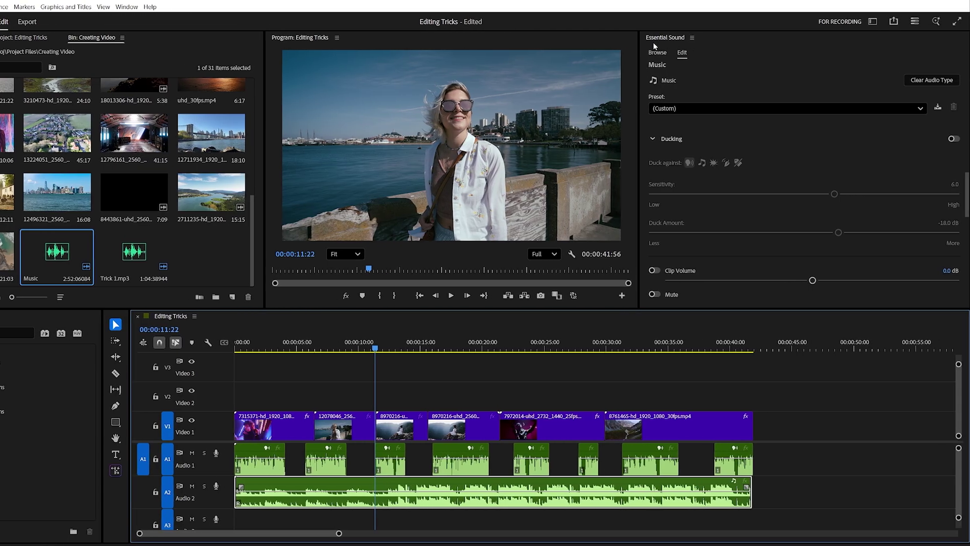
left_click(126, 6)
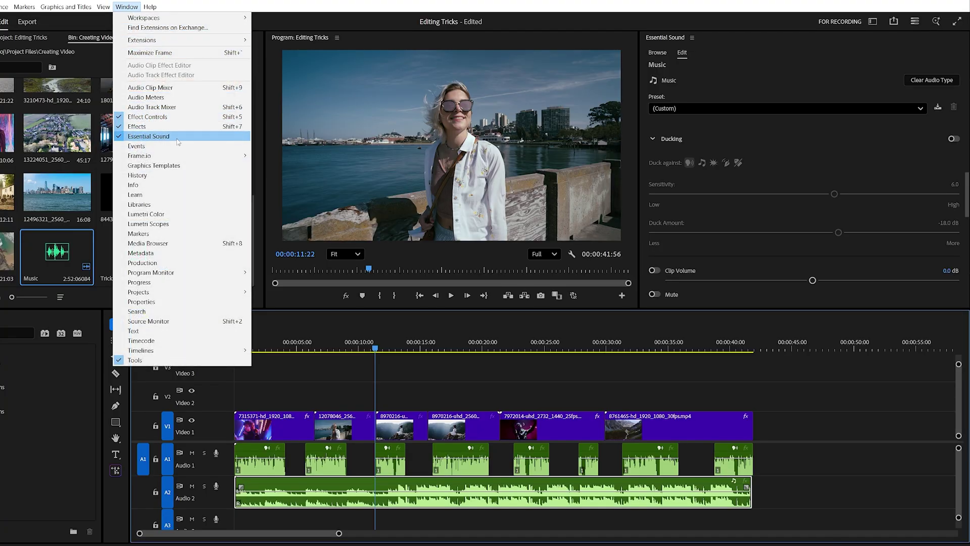
left_click(178, 138)
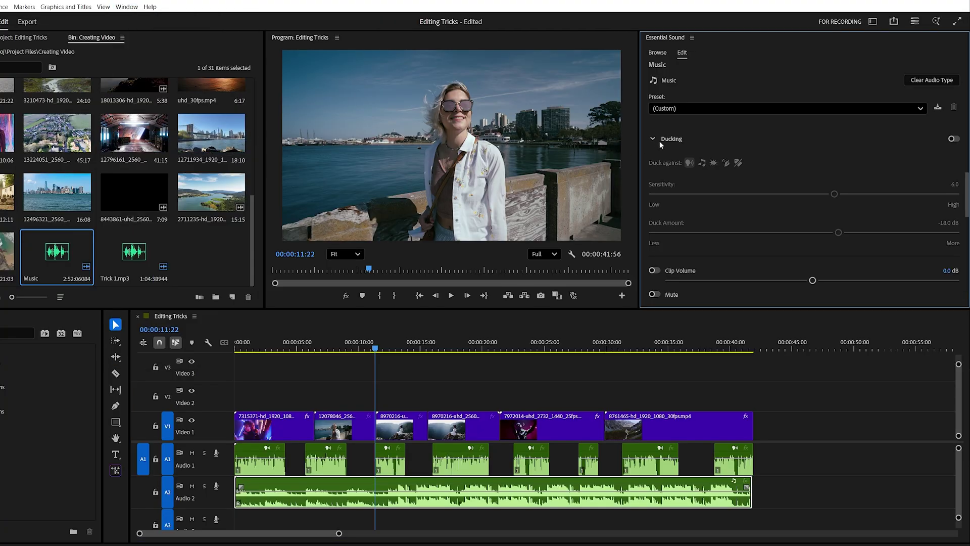
left_click(953, 138)
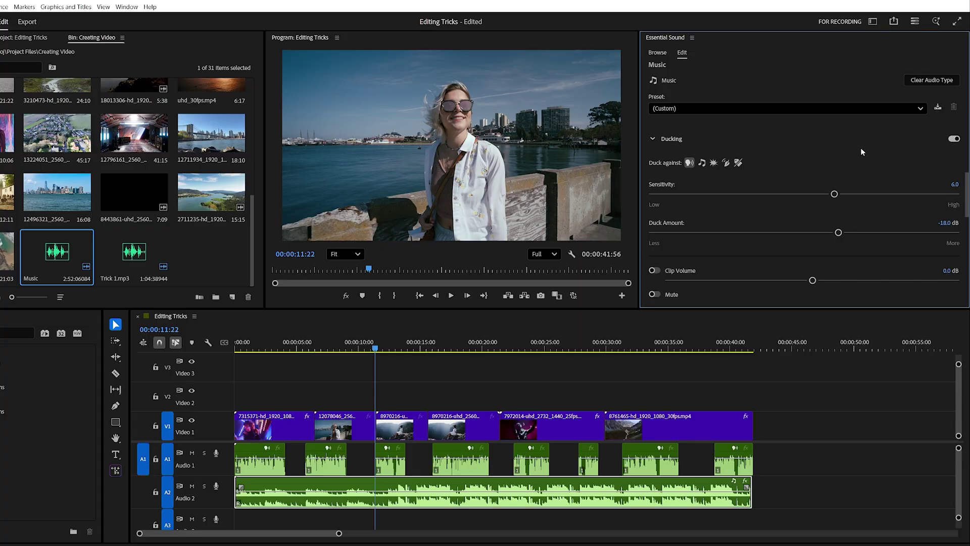
scroll(859, 150, "down", 3)
left_click(821, 226)
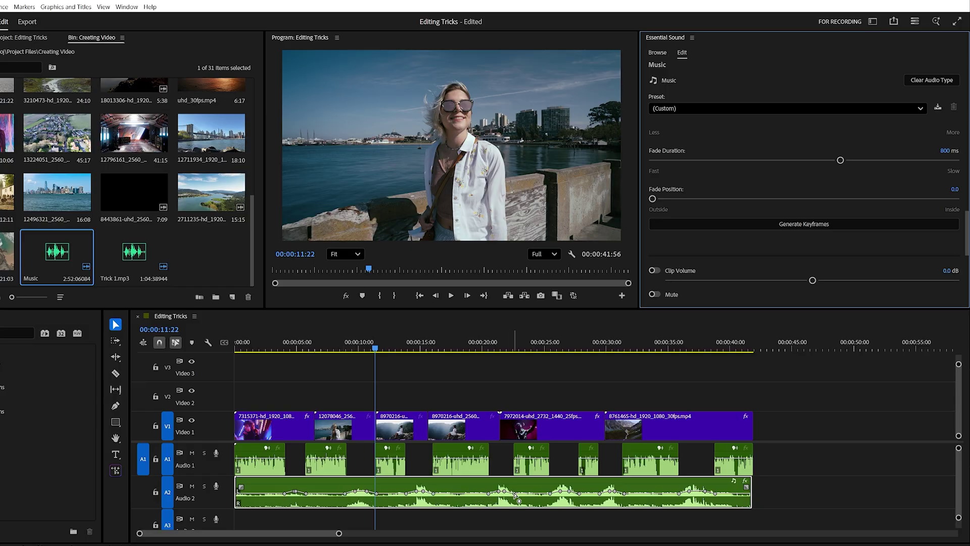
left_click(754, 487)
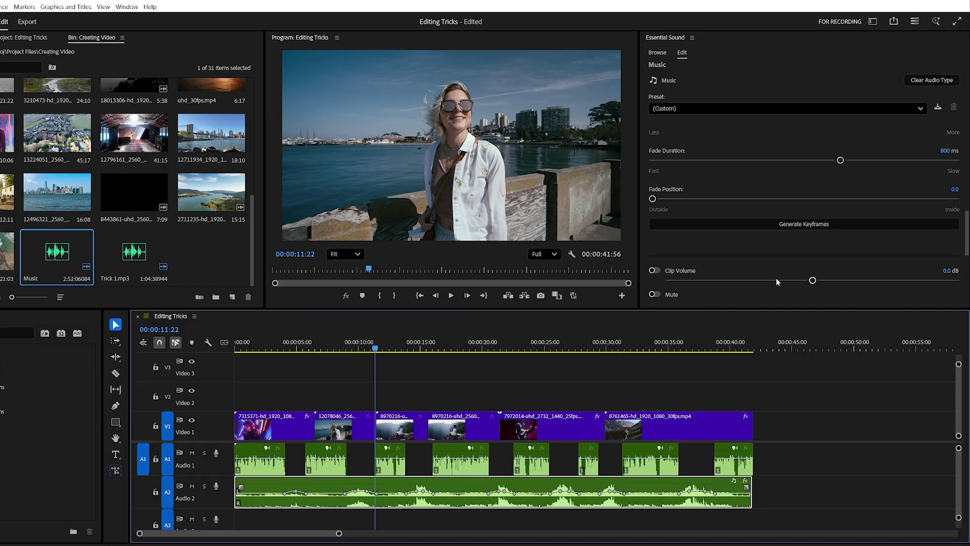
left_click_drag(812, 280, 774, 281)
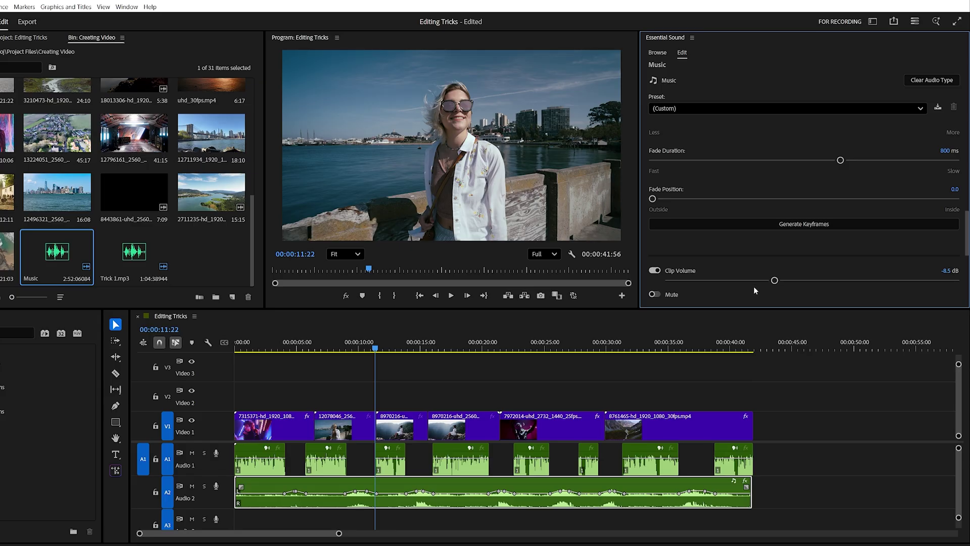
Step: Apply Enhance Speech to all Audio 1 dialogue clips with a mix amount of 5.3
left_click_drag(807, 451, 263, 452)
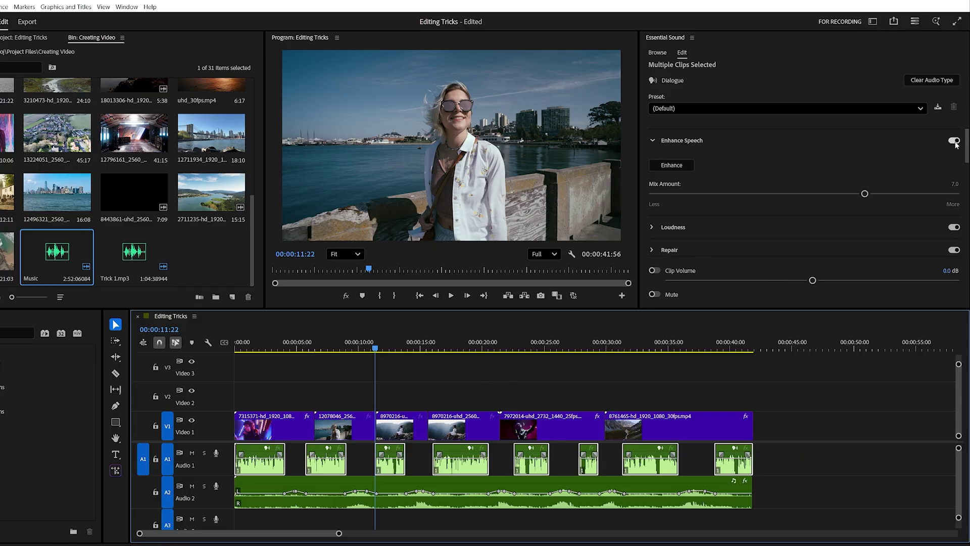
left_click(687, 166)
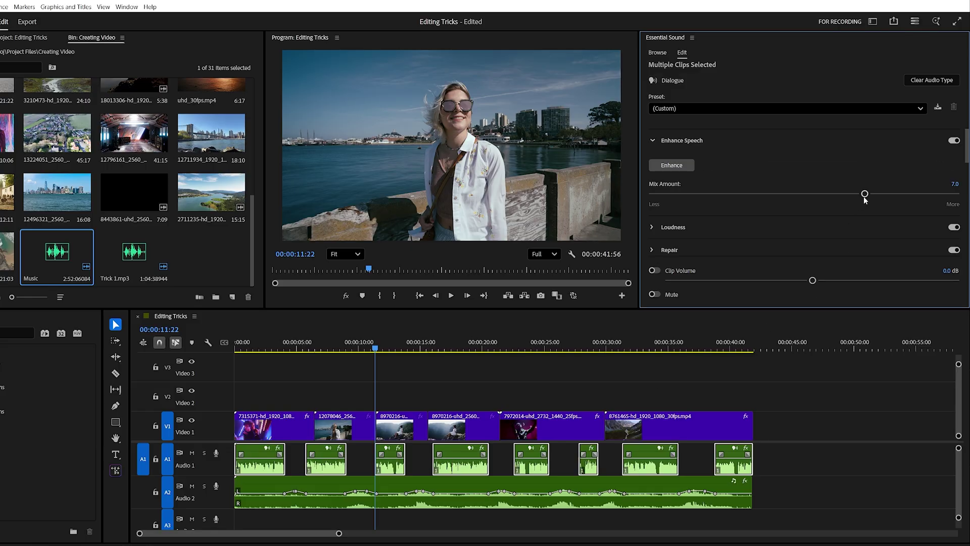
left_click_drag(864, 195, 824, 196)
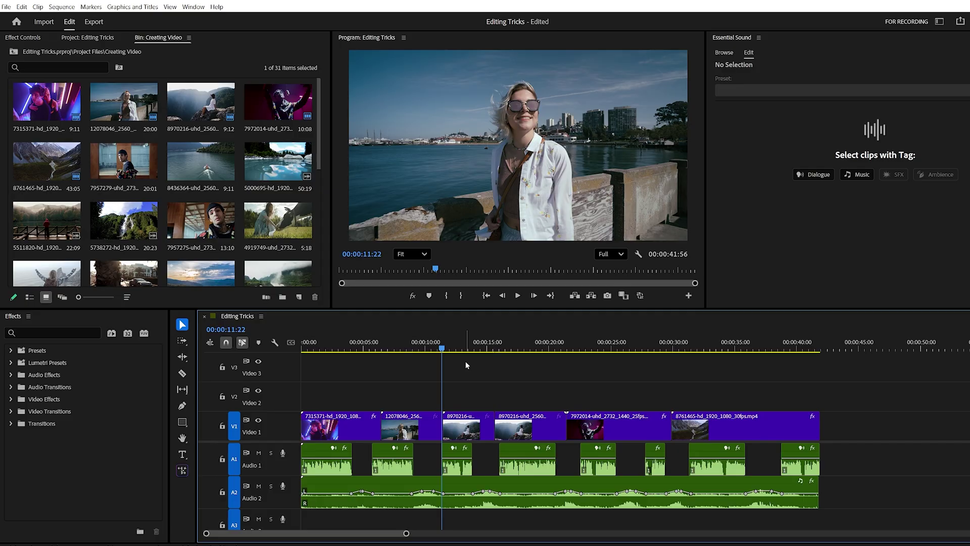
Step: On the Export page, keep H.264 format, expand Video settings, and keep Quad HD (2560 x 1440)
left_click(93, 22)
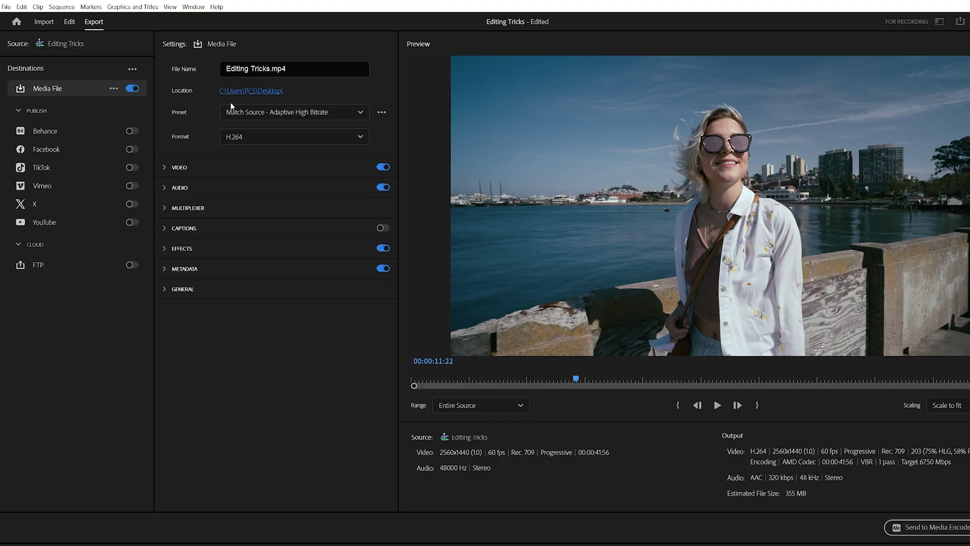
left_click(262, 138)
left_click(274, 354)
left_click(165, 169)
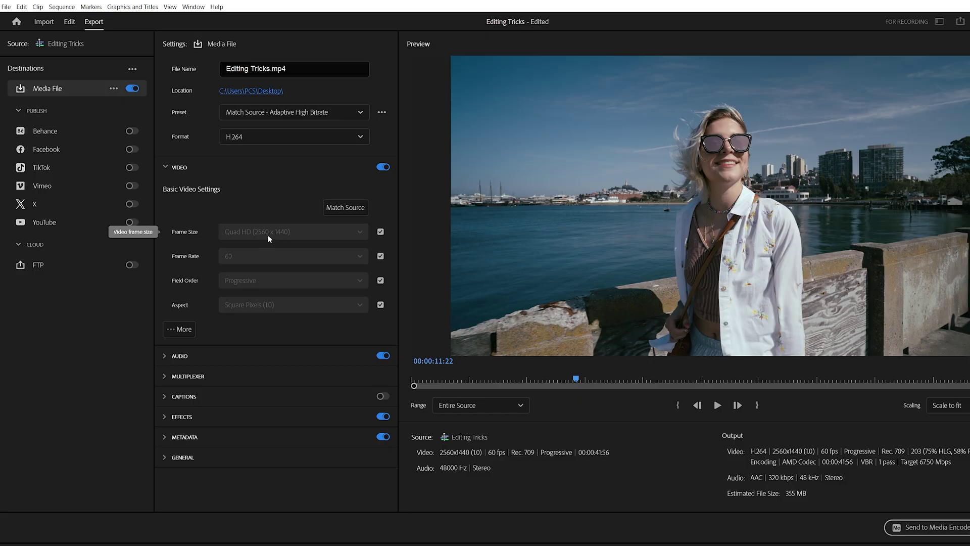
left_click(380, 231)
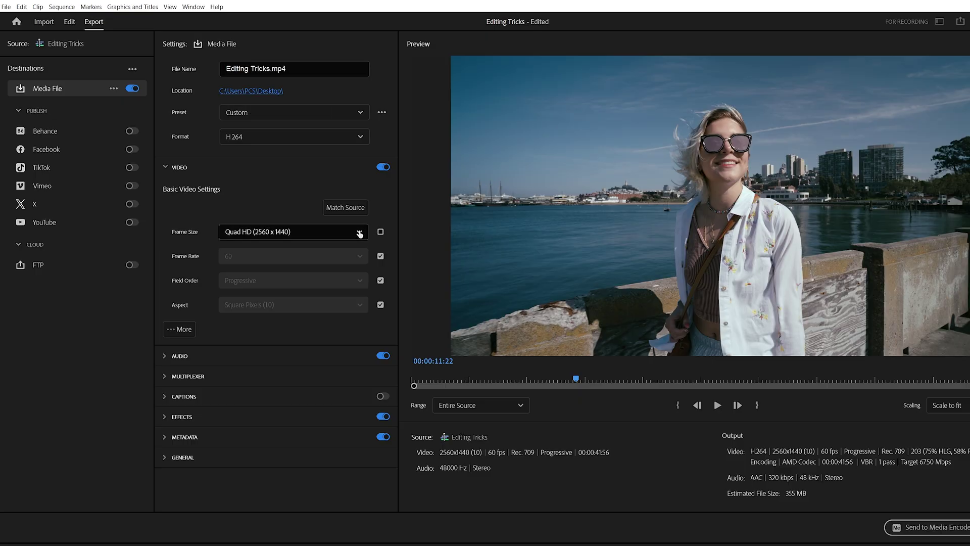
left_click(321, 235)
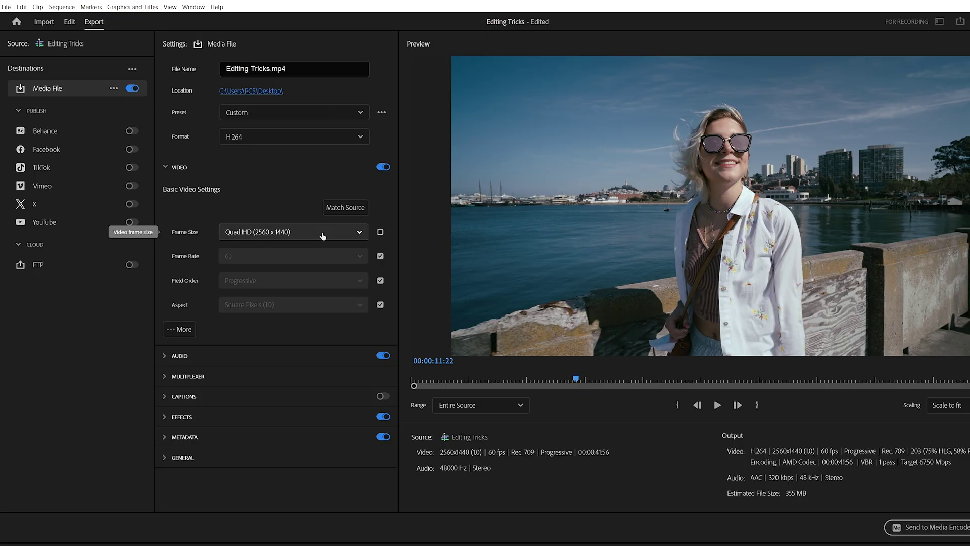
left_click(384, 226)
left_click(381, 232)
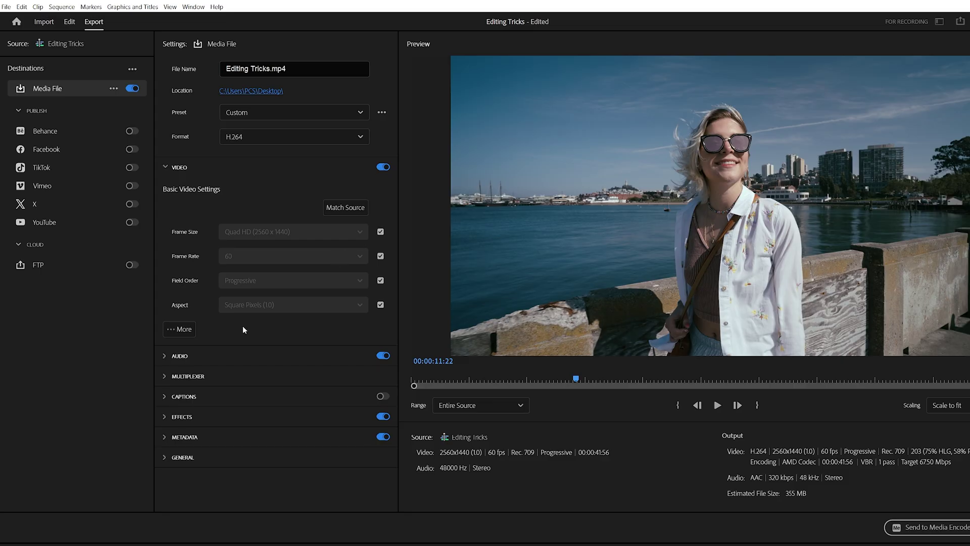
Step: Reveal the extra export settings and enable Use Maximum Render Quality
left_click(194, 332)
scroll(232, 337, "down", 1)
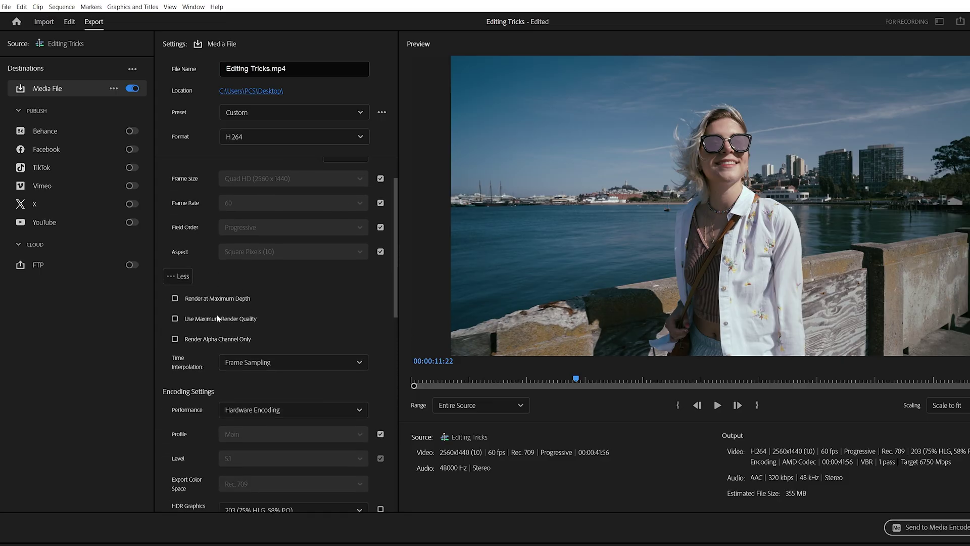
mouse_move(176, 303)
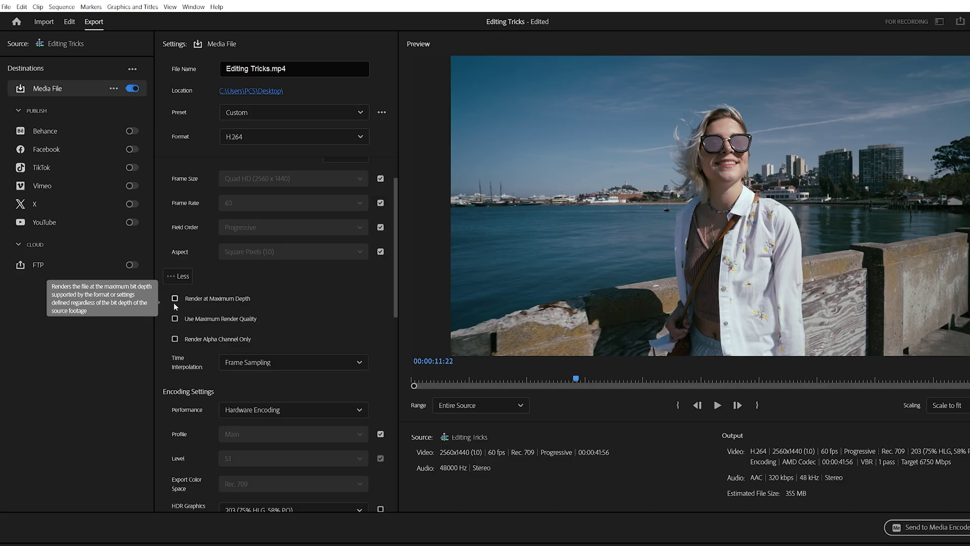
left_click(175, 319)
Step: Keep Hardware Encoding and VBR, 1 pass encoding, with a 120 Mbps target bitrate
scroll(253, 381, "down", 2)
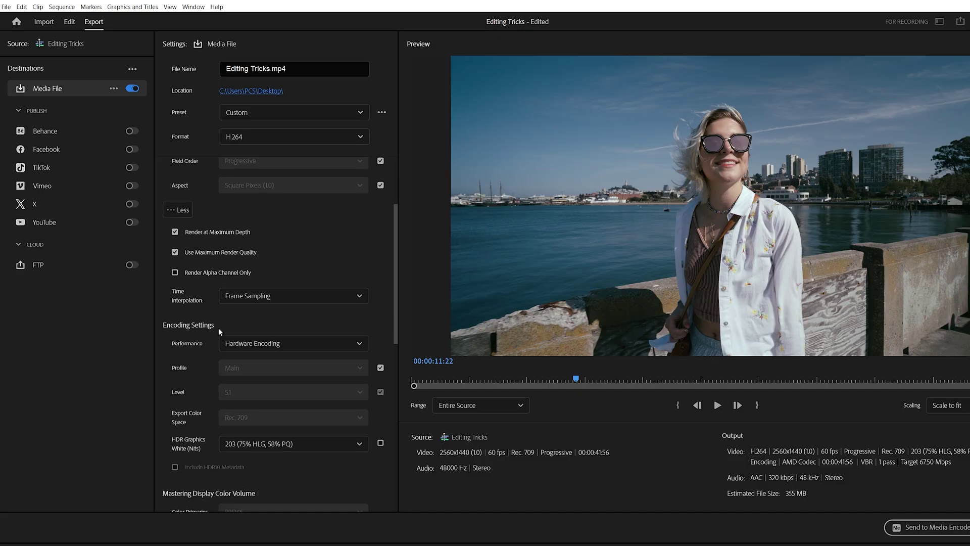
left_click(271, 344)
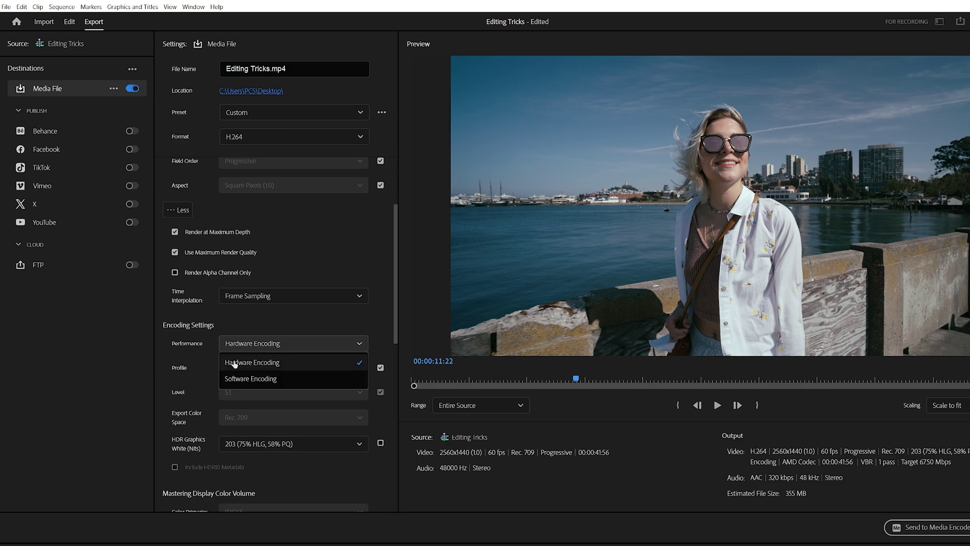
left_click(292, 363)
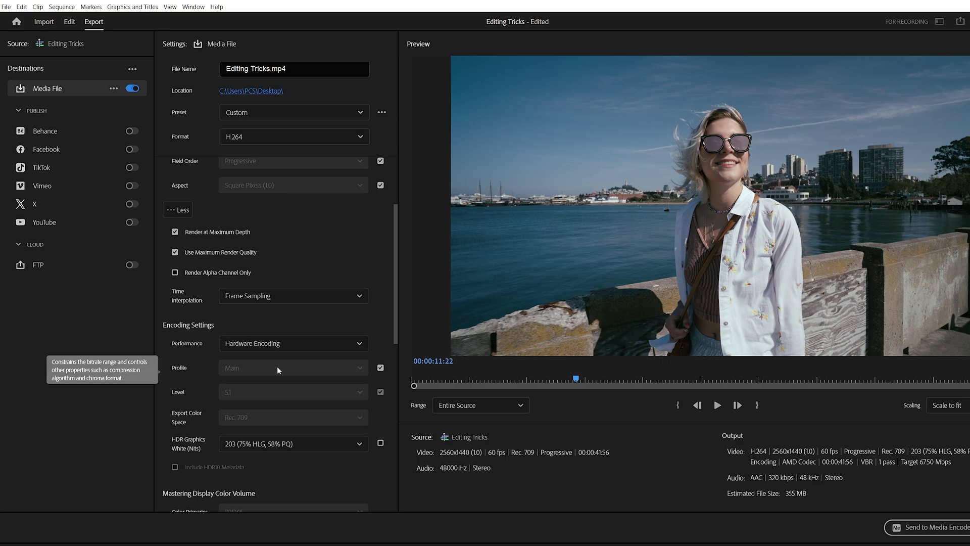
scroll(274, 365, "down", 10)
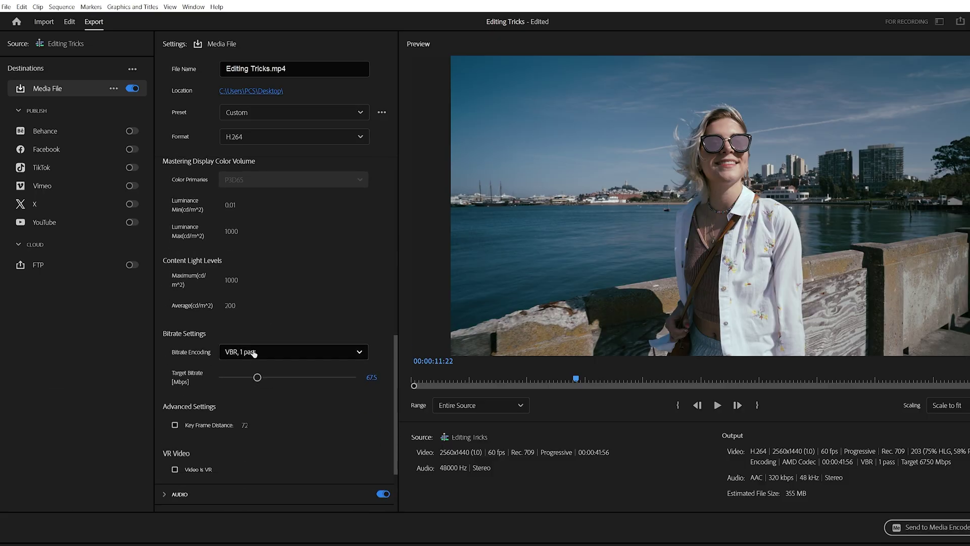
left_click(235, 348)
left_click(267, 389)
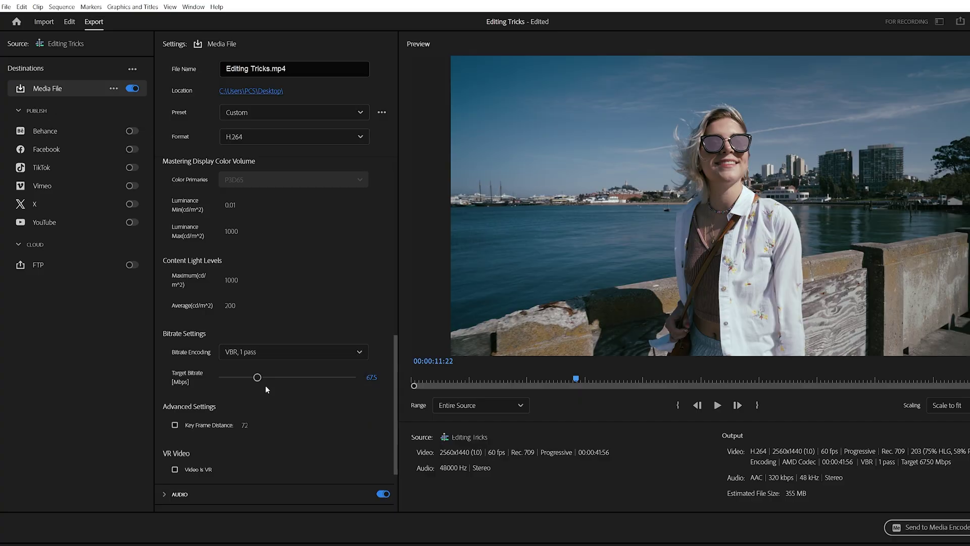
left_click(371, 377)
type("120")
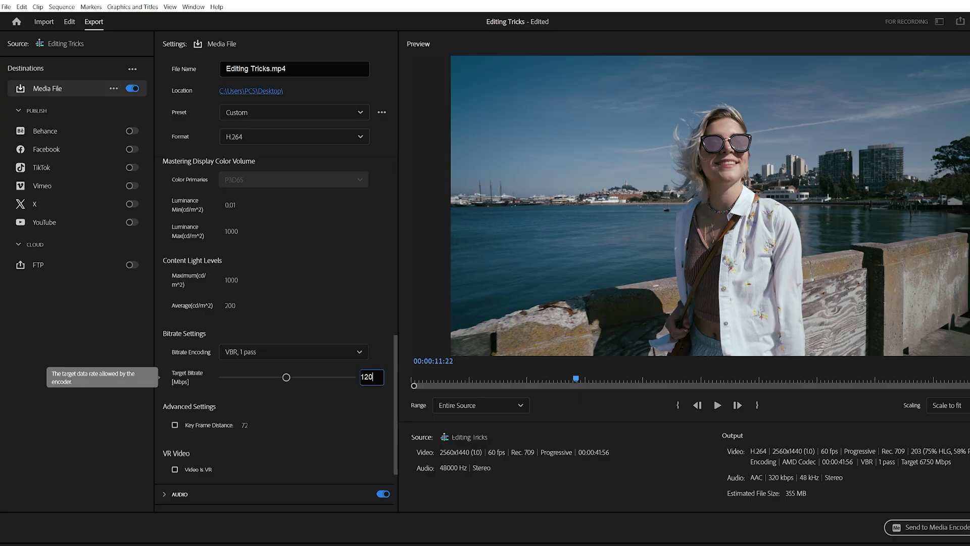
left_click(362, 389)
Step: Turn on Use Previews in the General export options
scroll(362, 391, "down", 4)
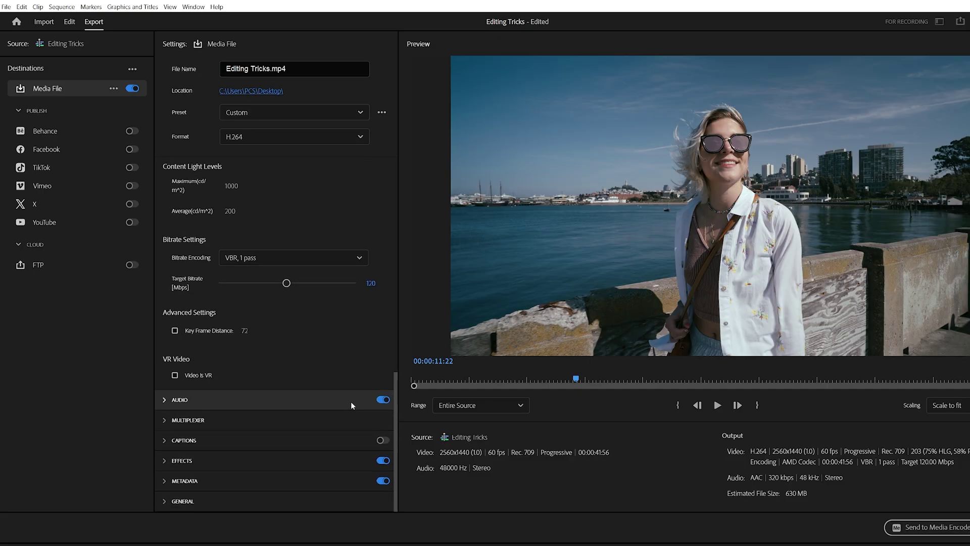
left_click(180, 500)
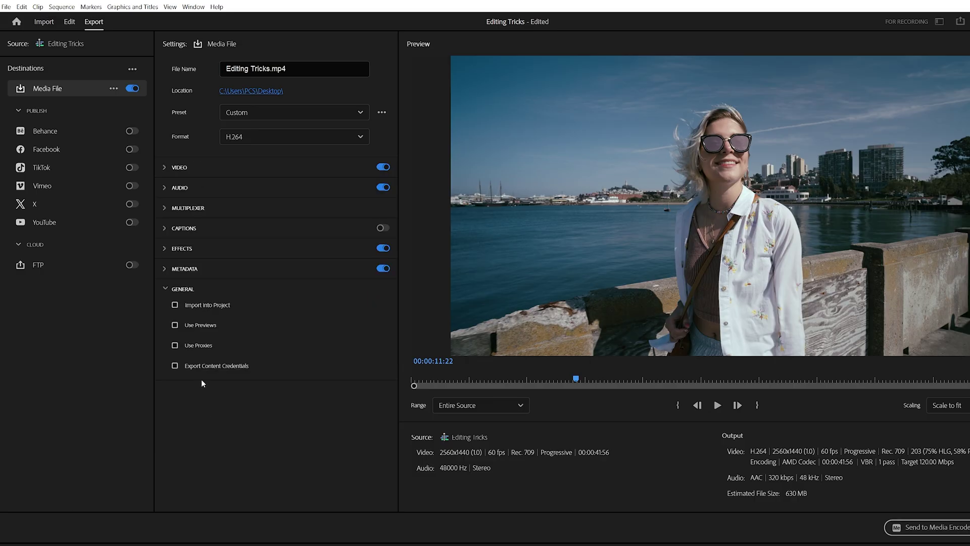
left_click(175, 326)
Step: Save the export settings as the preset 'H.264 2K - 120 Bitrate' and keep it selected
left_click(381, 111)
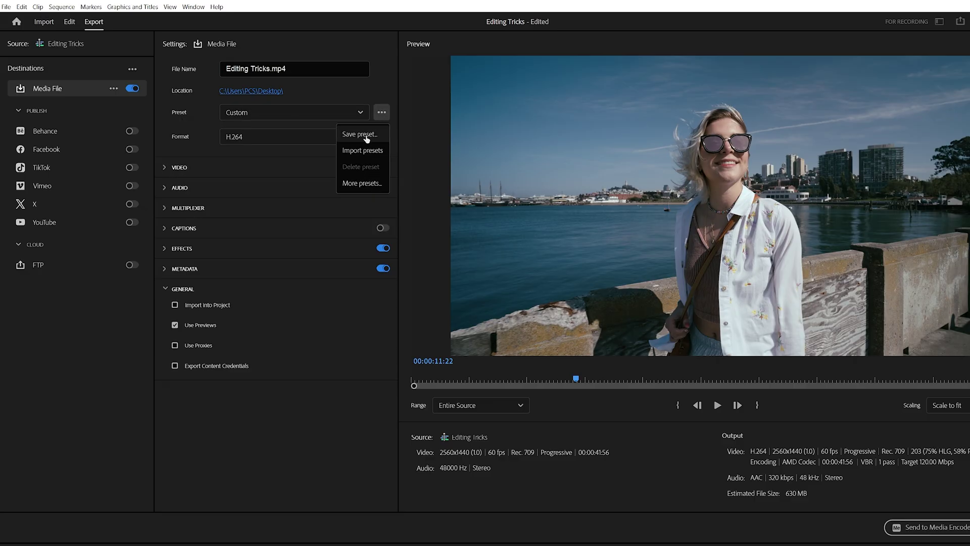
left_click(367, 135)
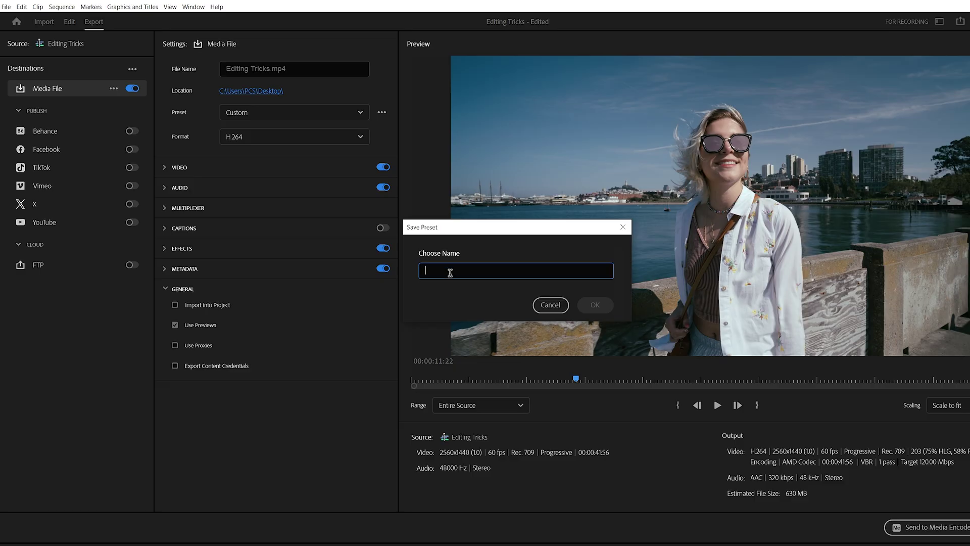
type("H.264 2K")
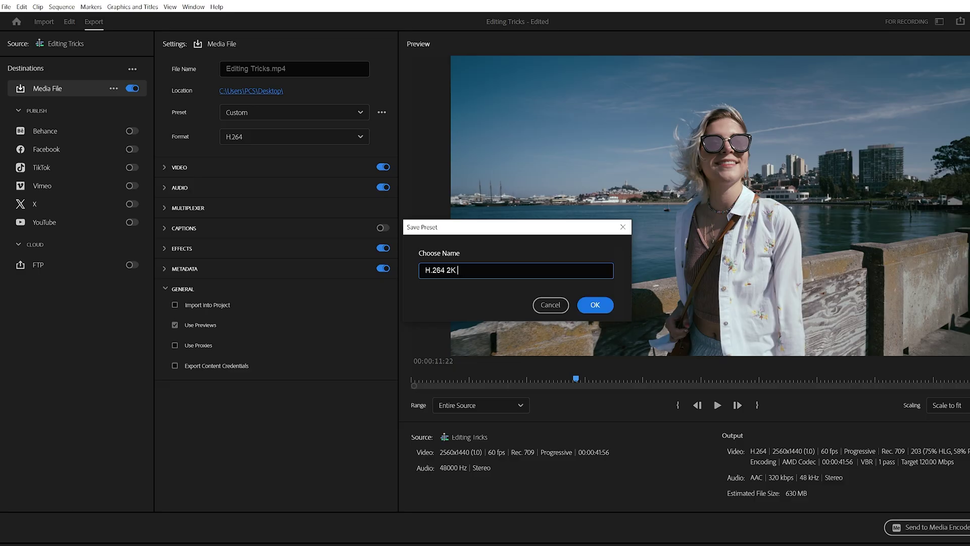
type(" - 120 Bitrate")
left_click(595, 304)
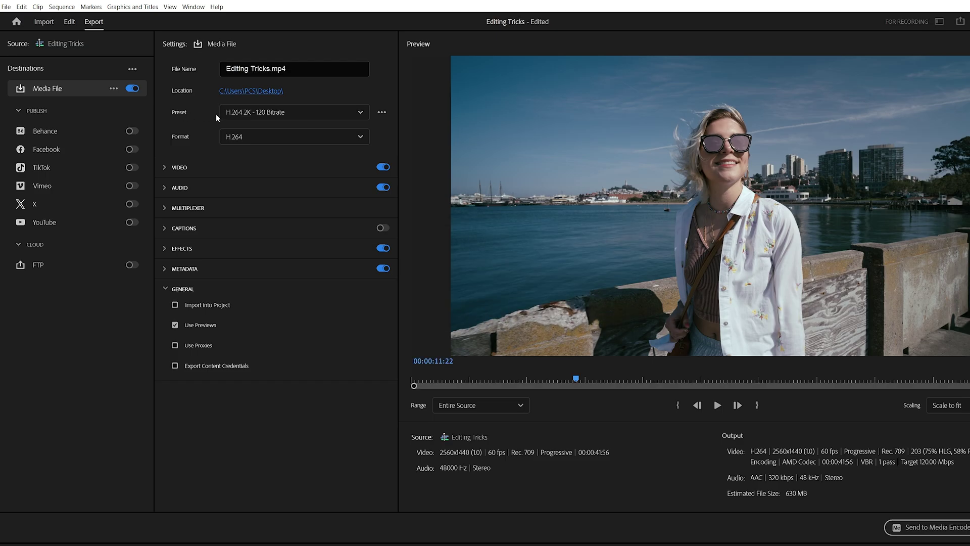
left_click(360, 113)
scroll(302, 282, "down", 5)
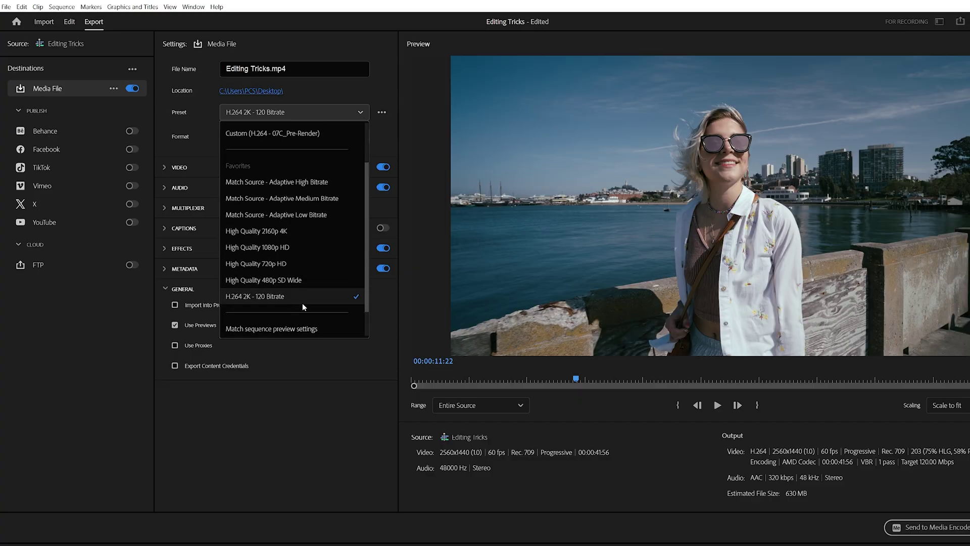
left_click(299, 297)
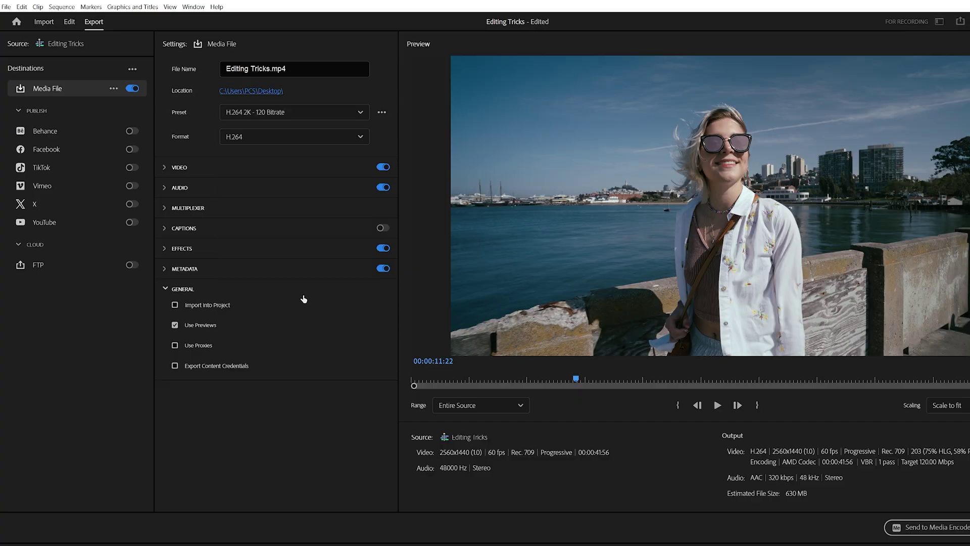